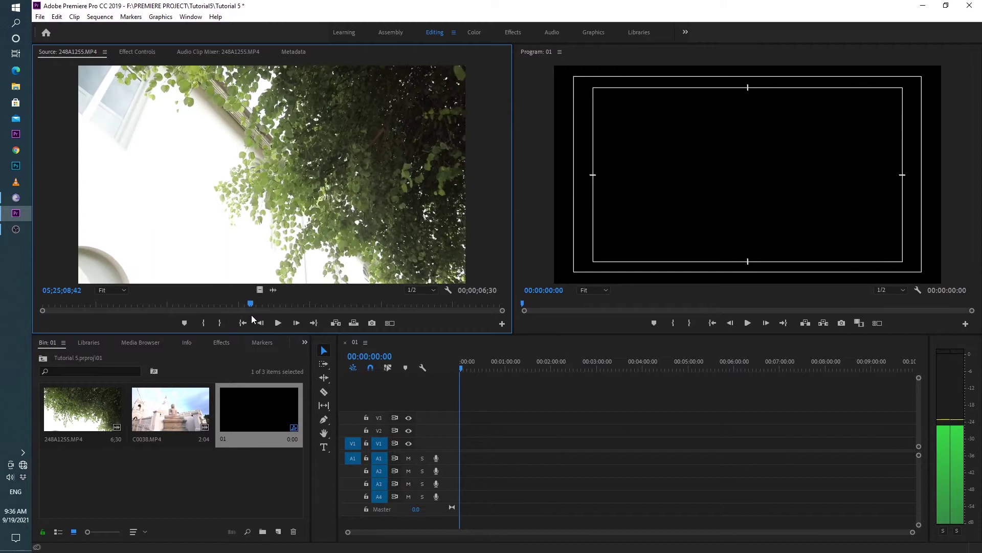
Mark an in point at 05;25;08;42 and an out point at 05;25;11;12 on source clip 248A1255.MP4
key("i")
key("space")
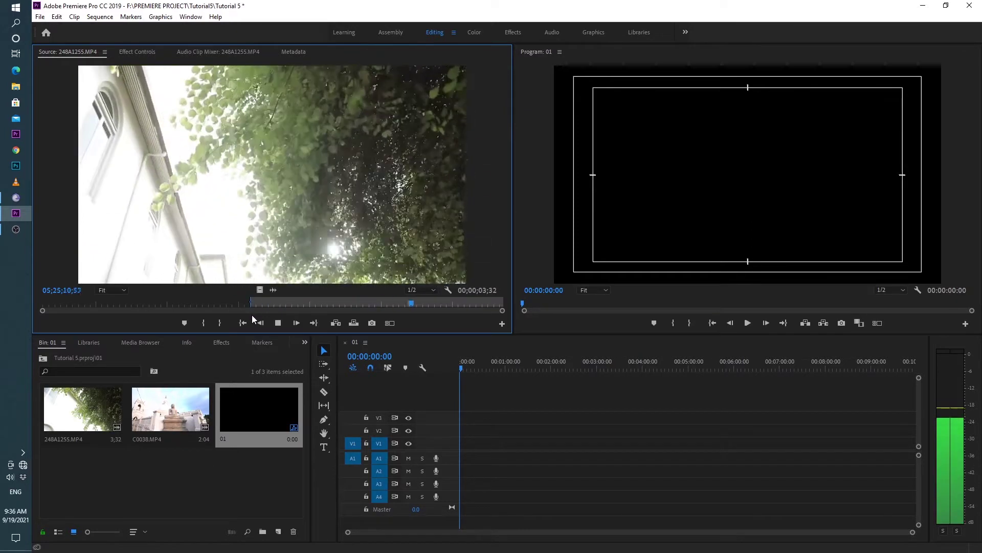
key("space")
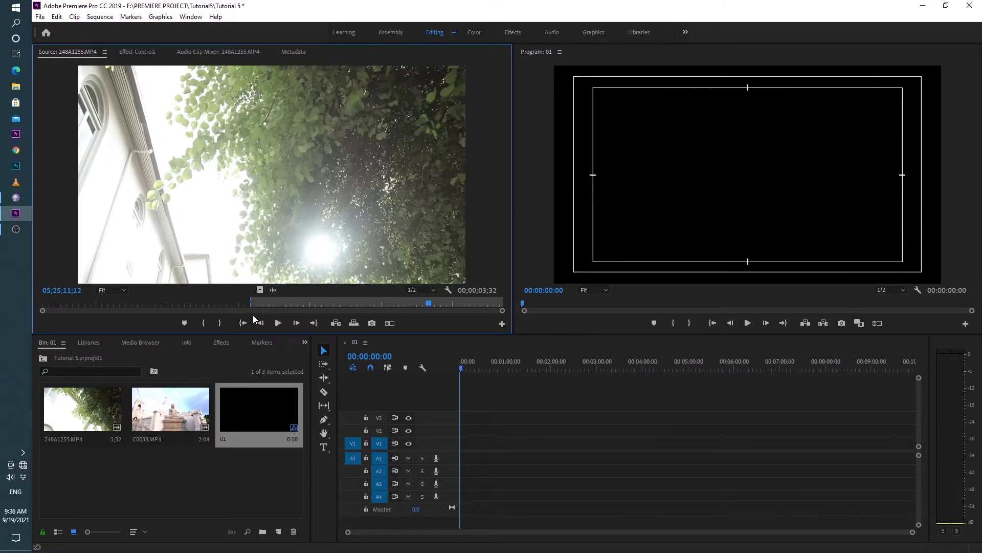
key("o")
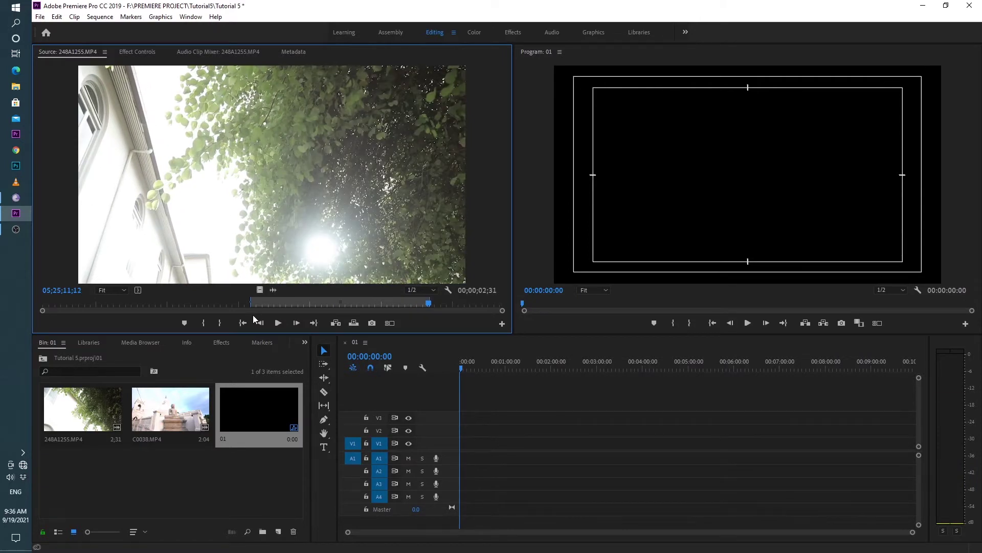
Insert the marked range at the start of sequence 01 and delete its audio part, keeping only the video on V1
key("comma")
left_click(498, 469)
key("equal")
key("equal")
key("equal")
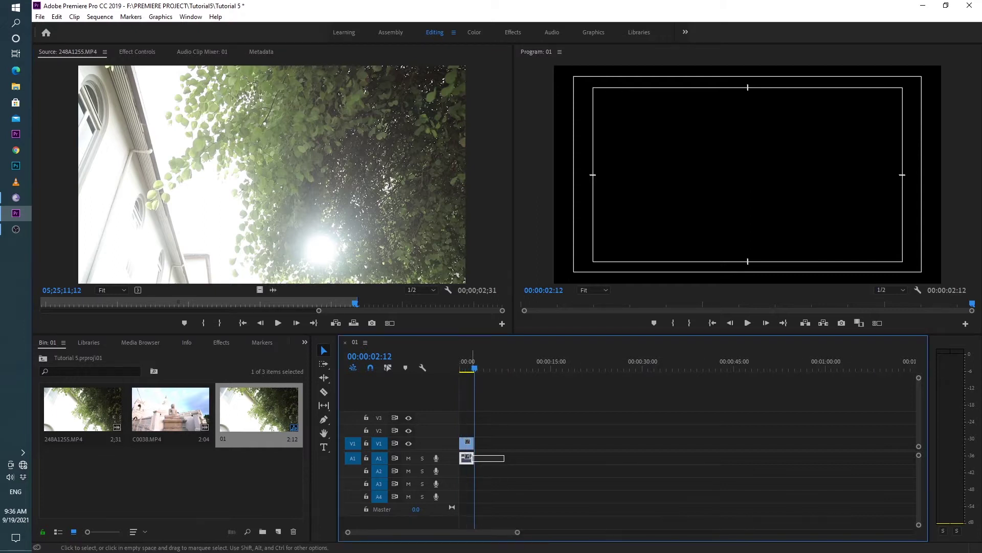
key("equal")
key("equal")
Shift the video clip along V1 to start at 00:00:02:00 and preview the sequence, parking the playhead at 00:00:03:08
left_click_drag(486, 447, 535, 448)
left_click(530, 369)
left_click_drag(532, 370, 507, 381)
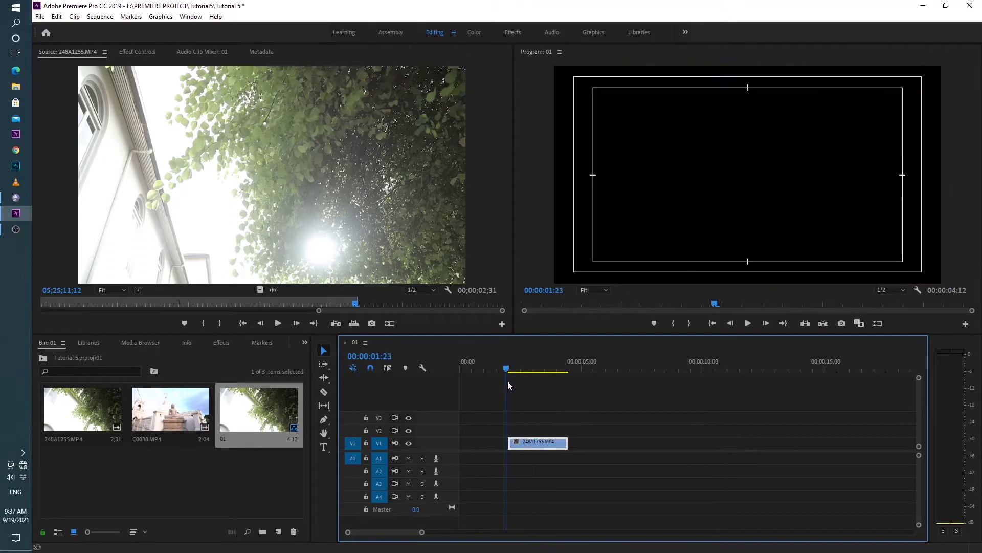
key("space")
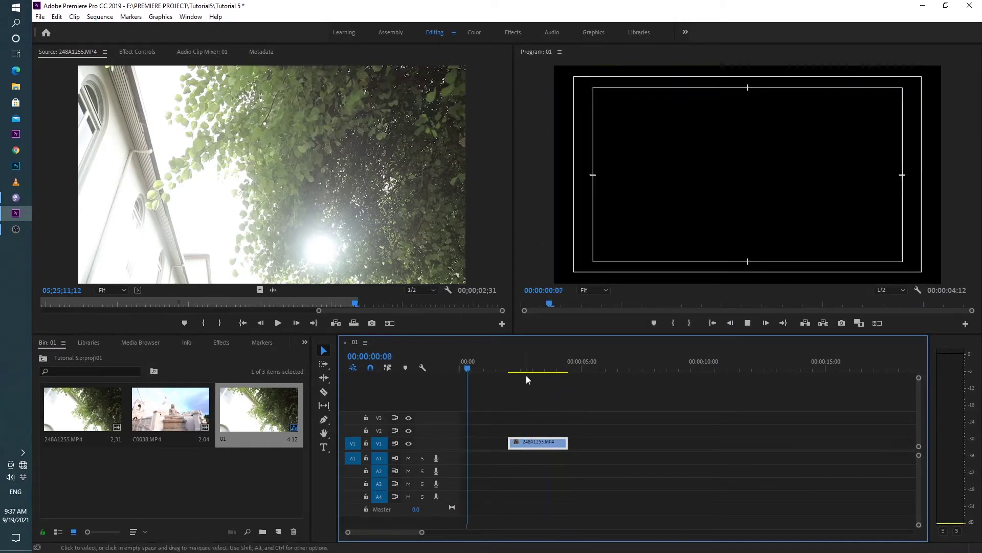
left_click(513, 370)
left_click_drag(514, 369, 542, 377)
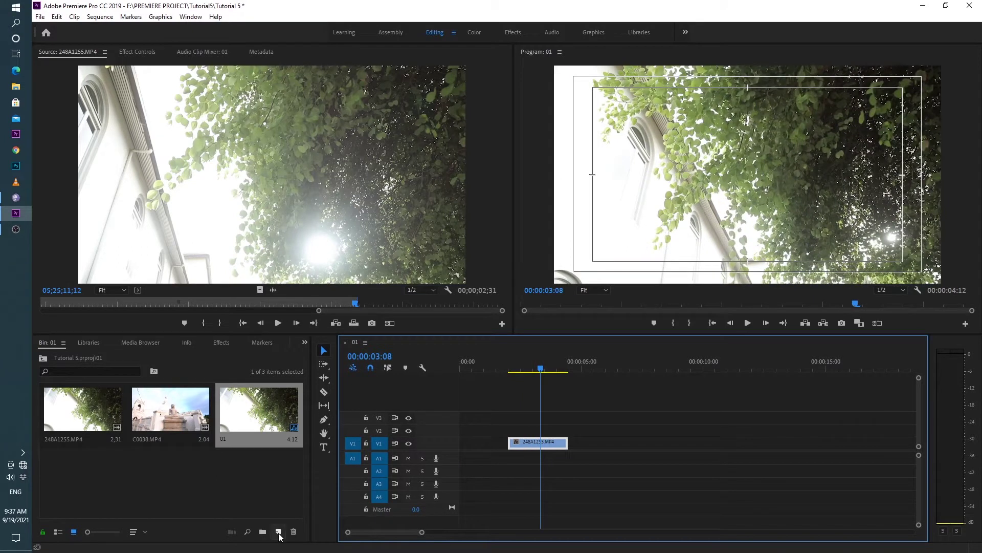
Create a new adjustment layer in the bin at 1920 x 1080, 25.00 fps, square pixels
left_click(278, 532)
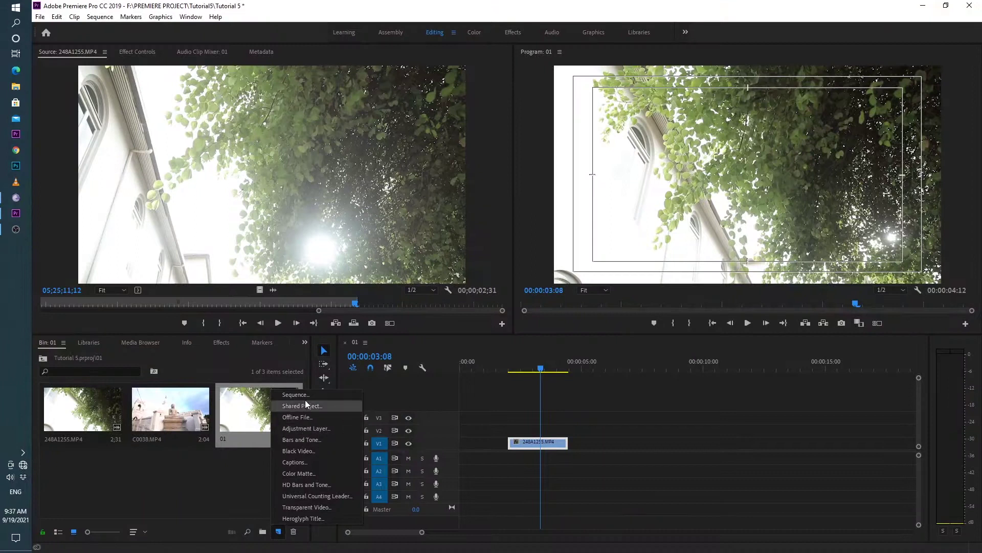
left_click(302, 429)
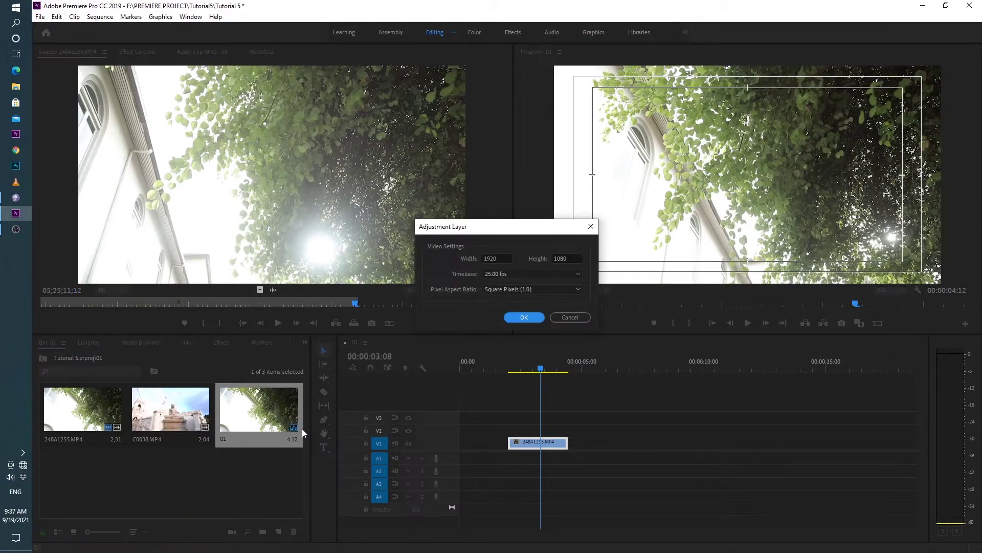
left_click(522, 318)
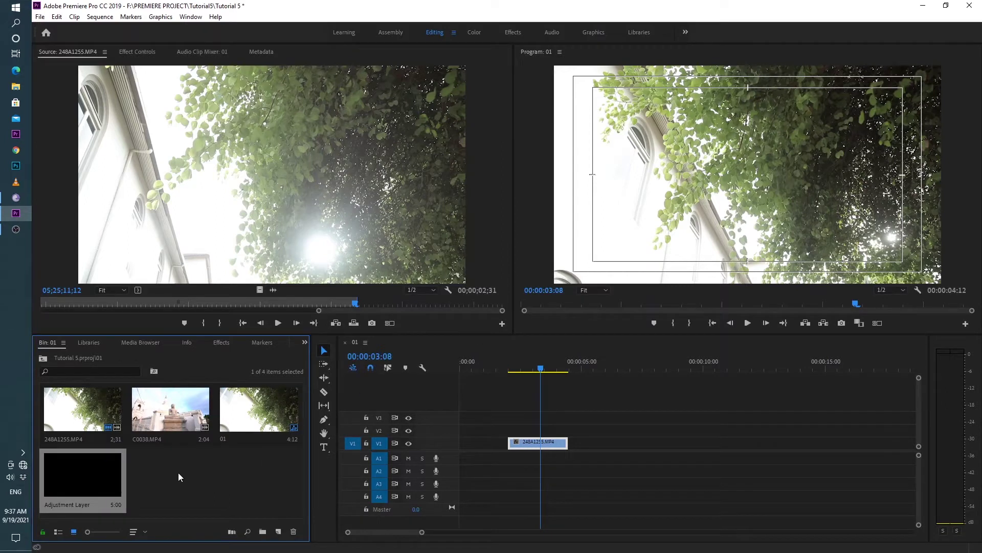
Place the adjustment layer on V2 directly above the video clip and trim its end to the clip's length
left_click_drag(106, 477, 513, 437)
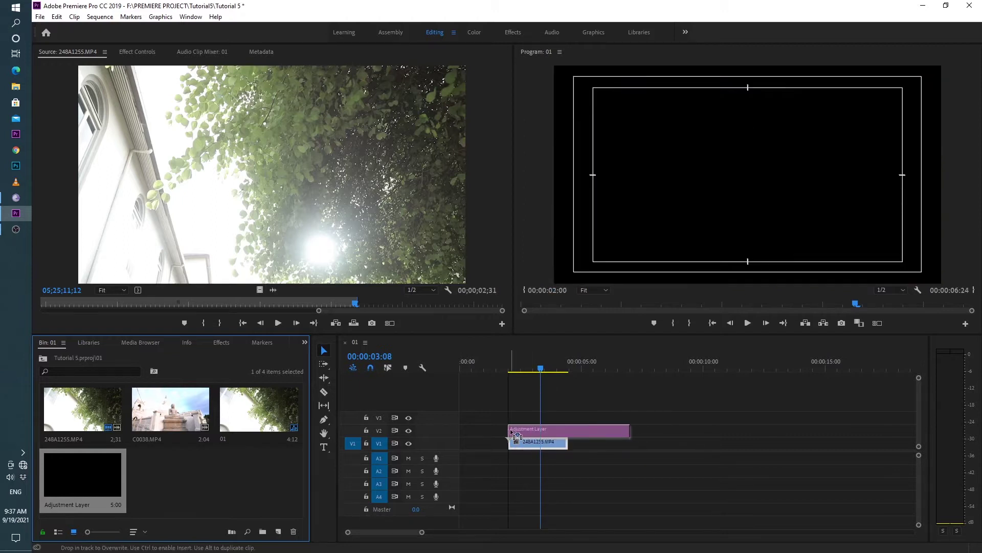
left_click_drag(632, 432, 568, 435)
left_click_drag(547, 372, 526, 375)
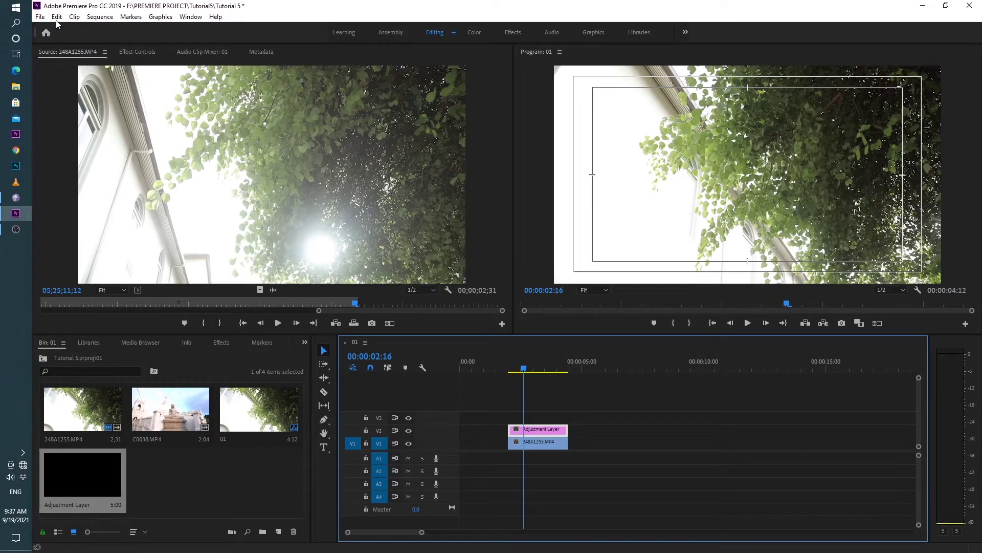
Search the effects for "ma" and apply Colorista IV from the Magic Bullet group to the adjustment layer on V2
left_click(222, 342)
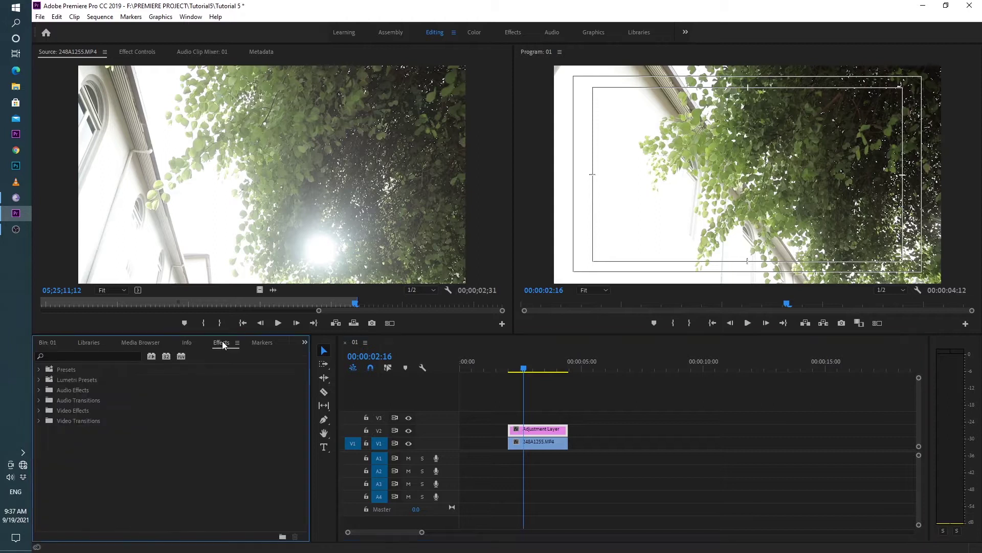
left_click(99, 357)
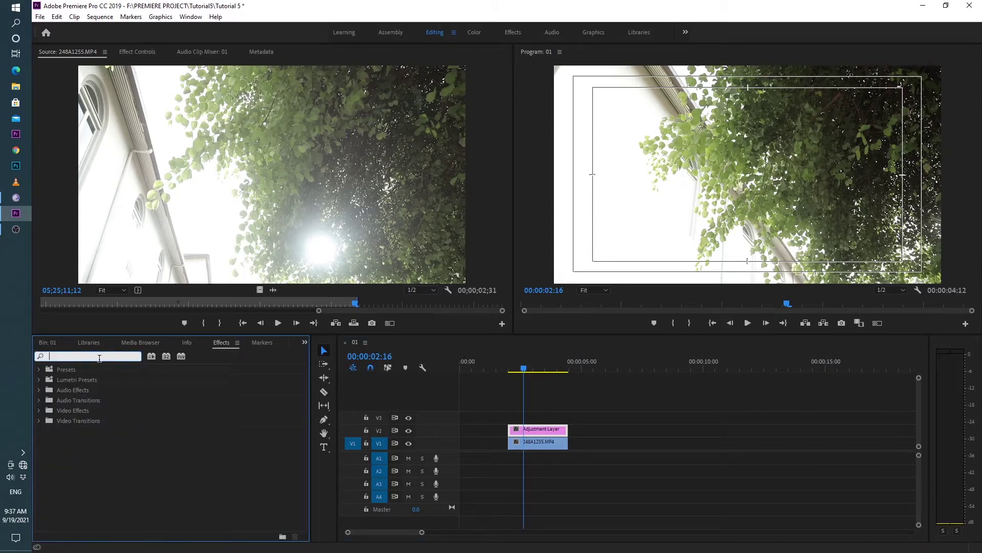
type("ma")
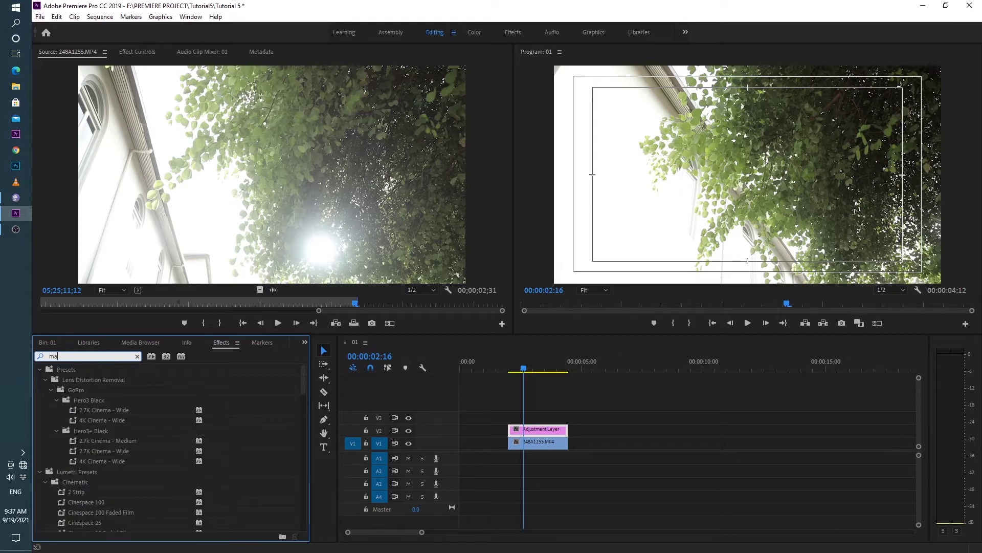
type("j")
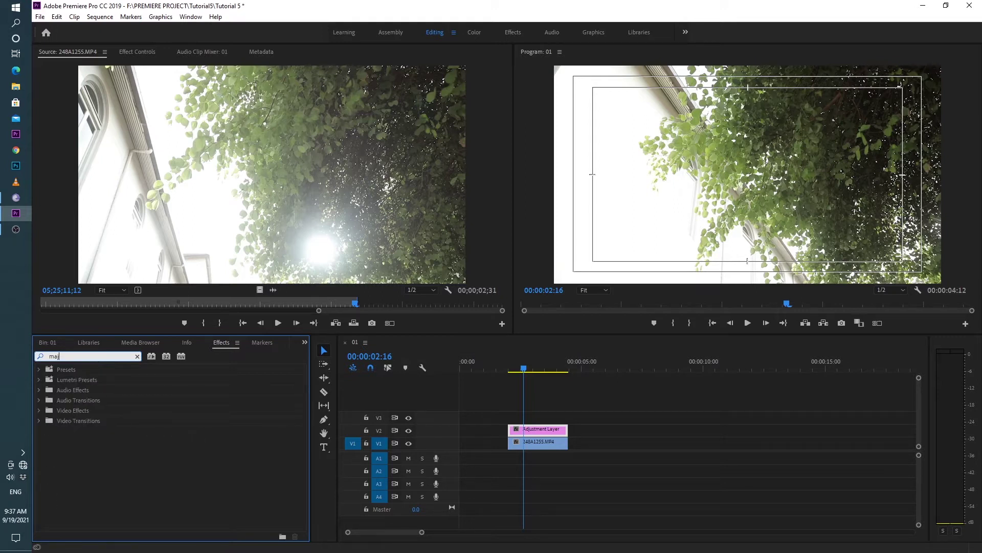
key("BackSpace")
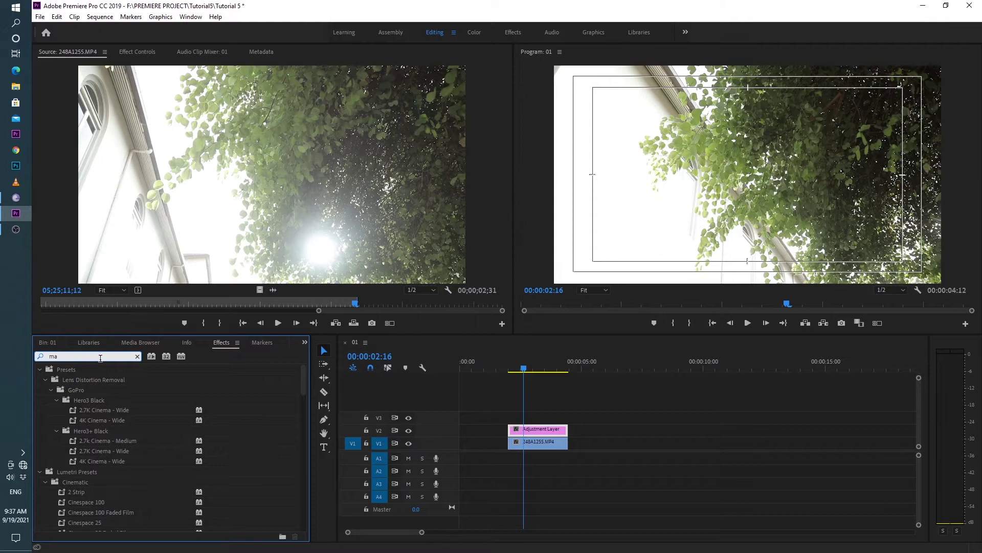
scroll(111, 432, "down", 3)
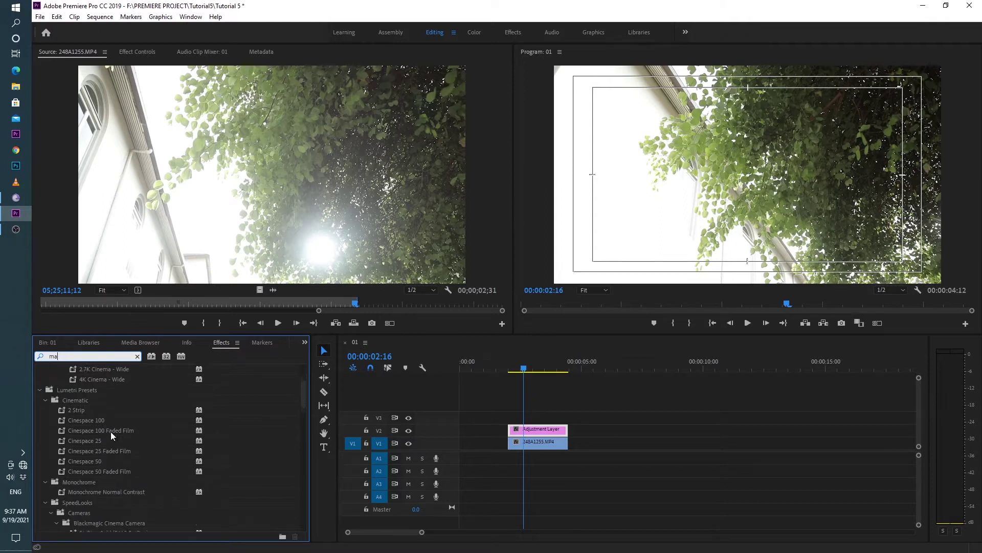
scroll(110, 431, "down", 5)
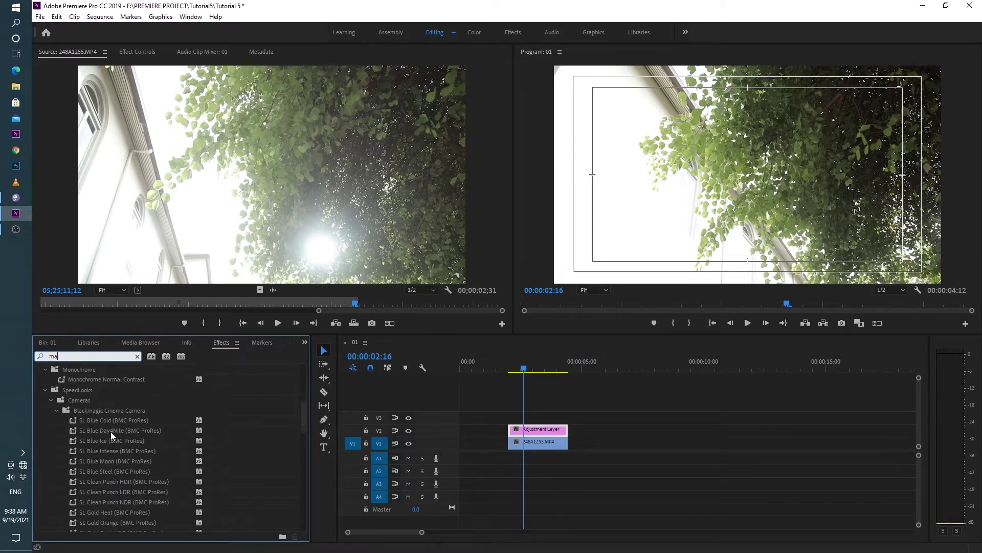
scroll(110, 431, "down", 5)
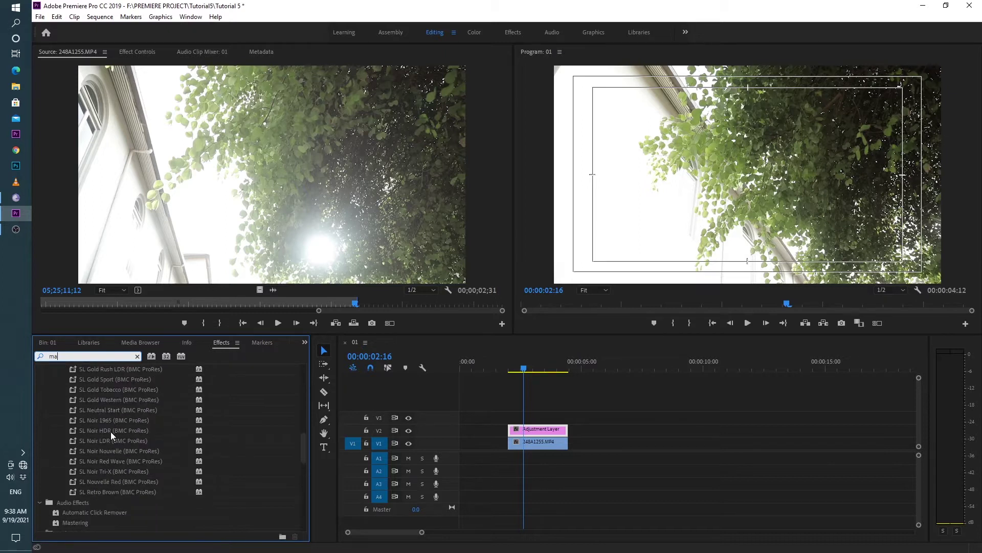
scroll(111, 432, "down", 4)
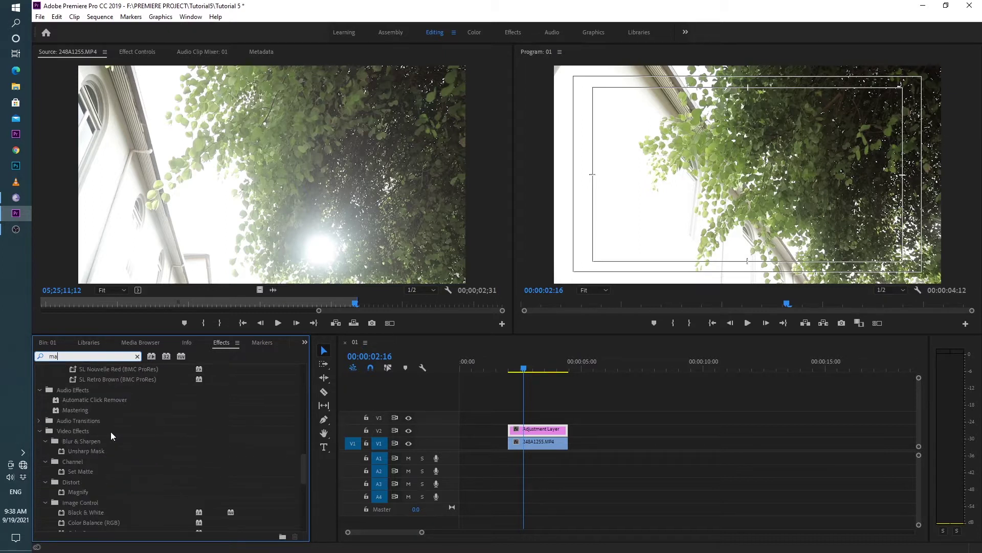
scroll(110, 431, "down", 3)
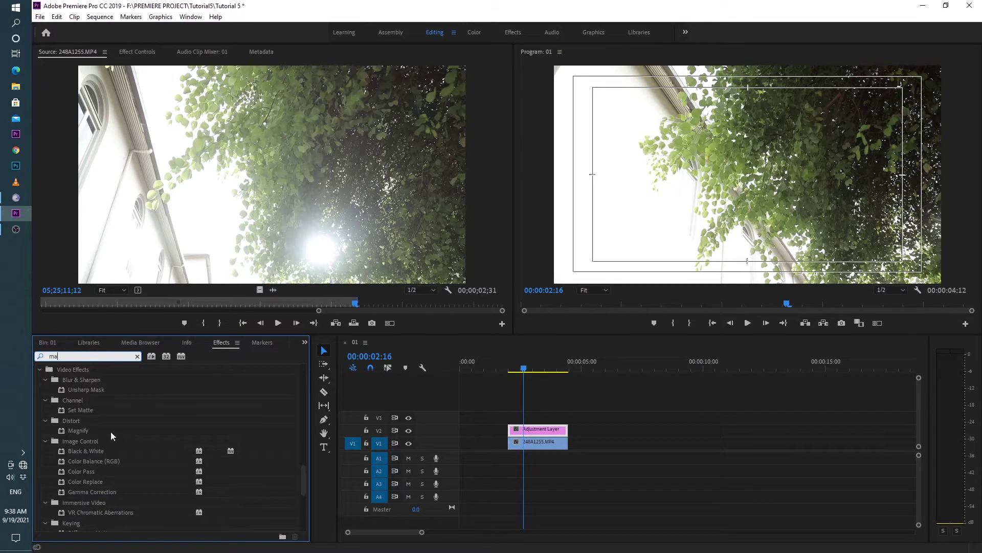
scroll(111, 431, "down", 1)
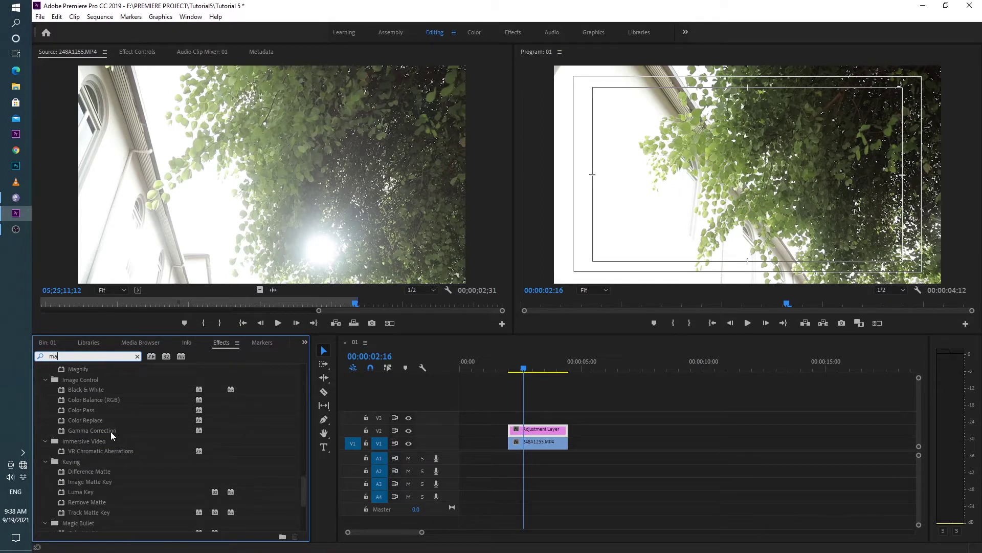
scroll(111, 432, "down", 2)
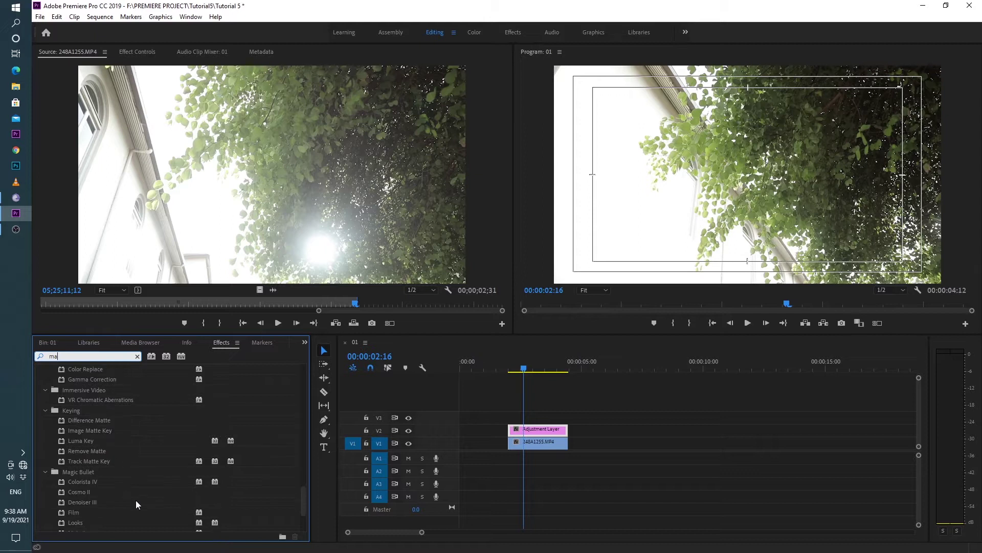
left_click(81, 481)
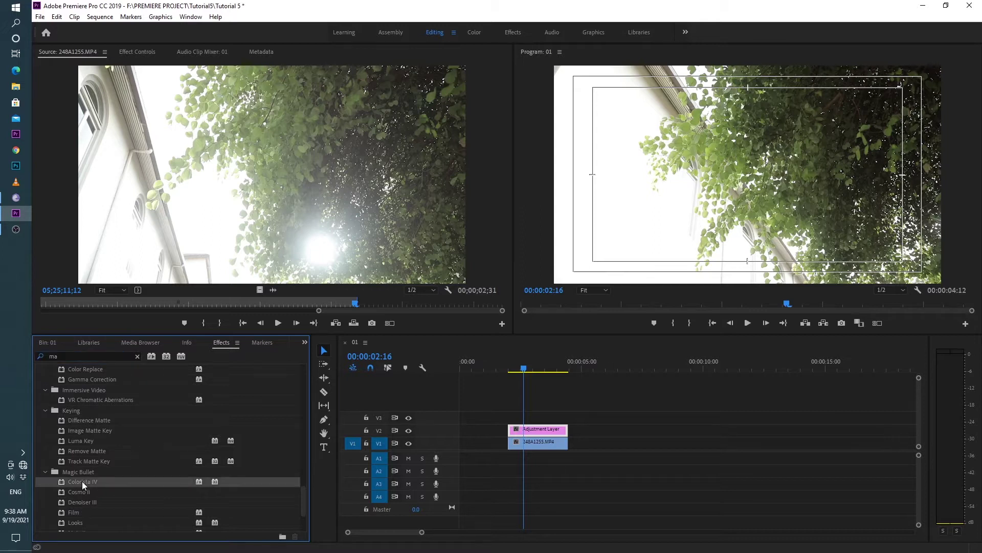
left_click_drag(82, 481, 539, 431)
left_click(538, 429)
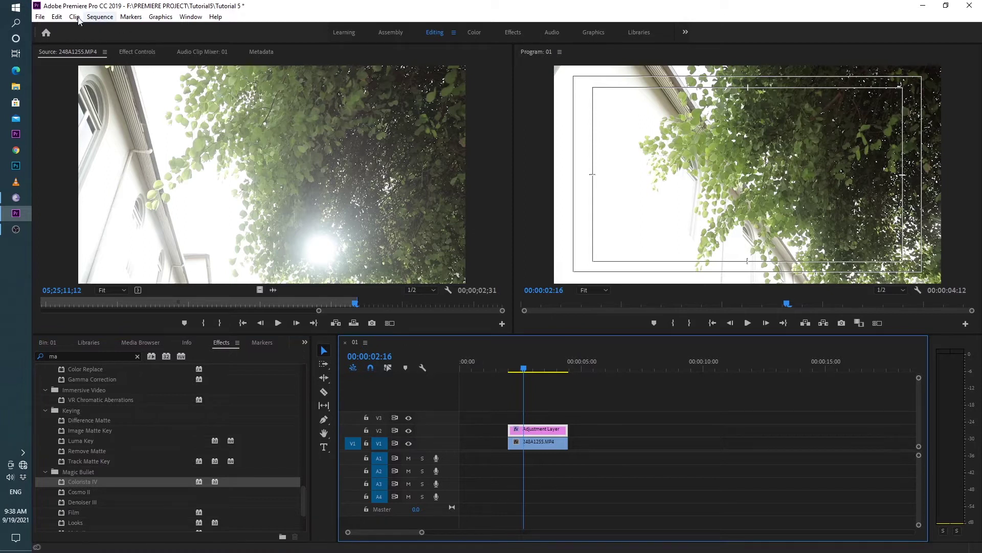
With the playhead at 00:00:03:04, darken the Shadow wheel and adjust the Highlight and Midtone brightness in Colorista IV's 3-Way correction
left_click(134, 52)
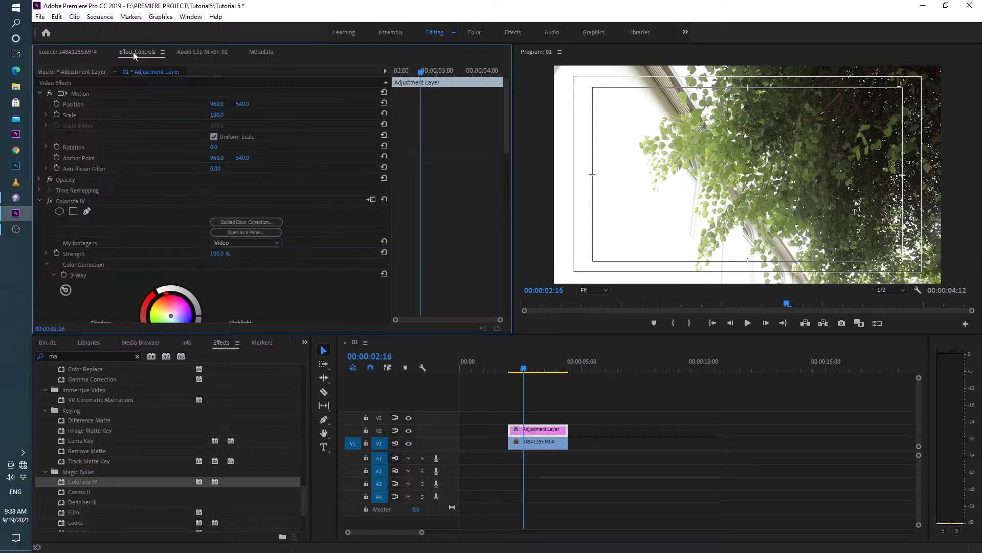
left_click_drag(505, 143, 501, 192)
left_click_drag(523, 369, 537, 371)
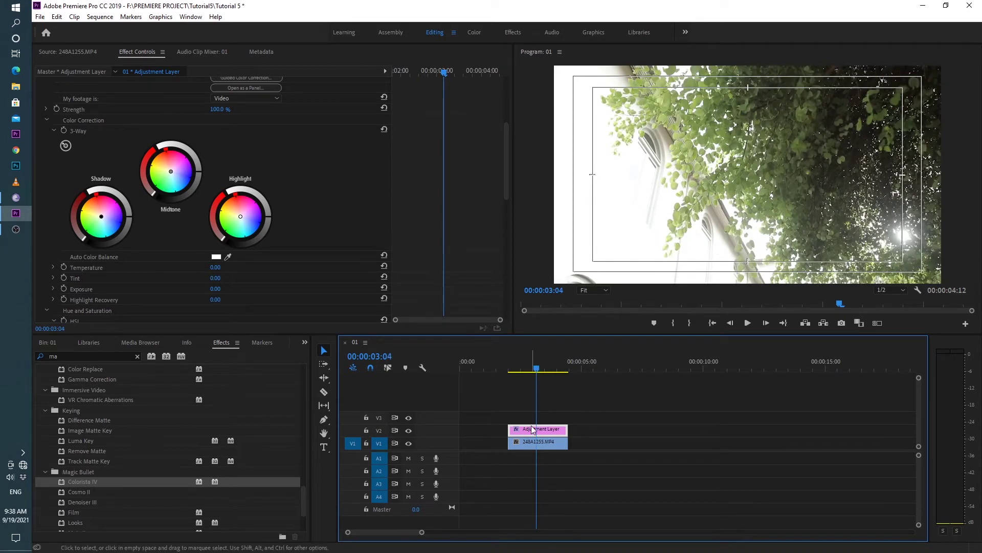
left_click(127, 216)
left_click_drag(128, 217, 127, 218)
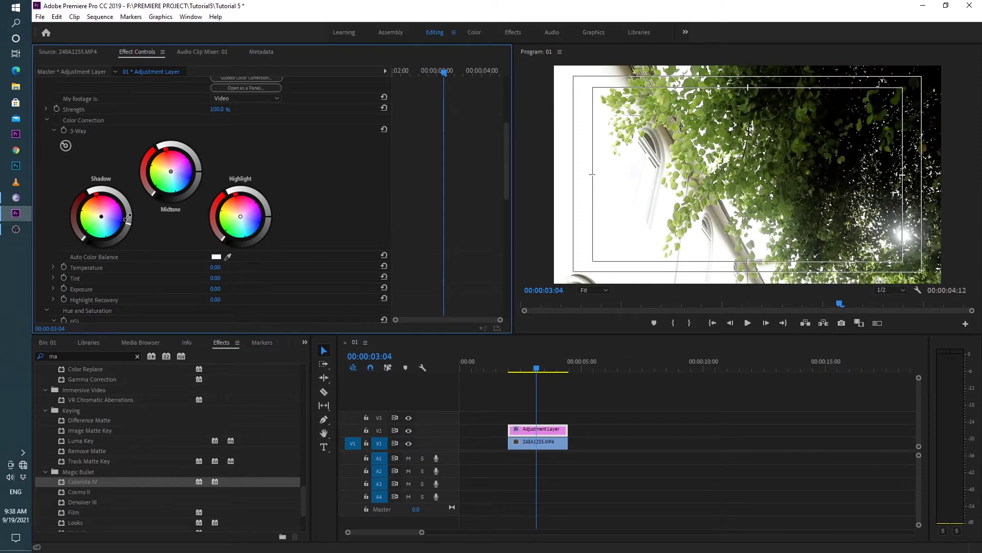
left_click_drag(267, 216, 267, 216)
left_click_drag(197, 173, 198, 172)
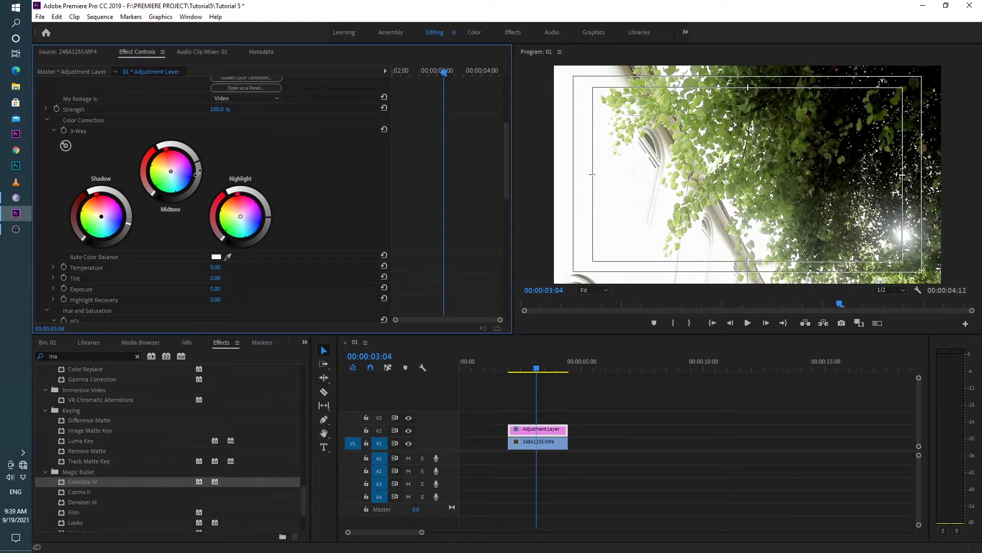
Tint the 3-Way midtones green, highlights orange and shadows blue, and bring the midtone brightness back to neutral
left_click_drag(172, 169, 168, 173)
left_click_drag(146, 184, 147, 185)
left_click_drag(198, 161, 197, 161)
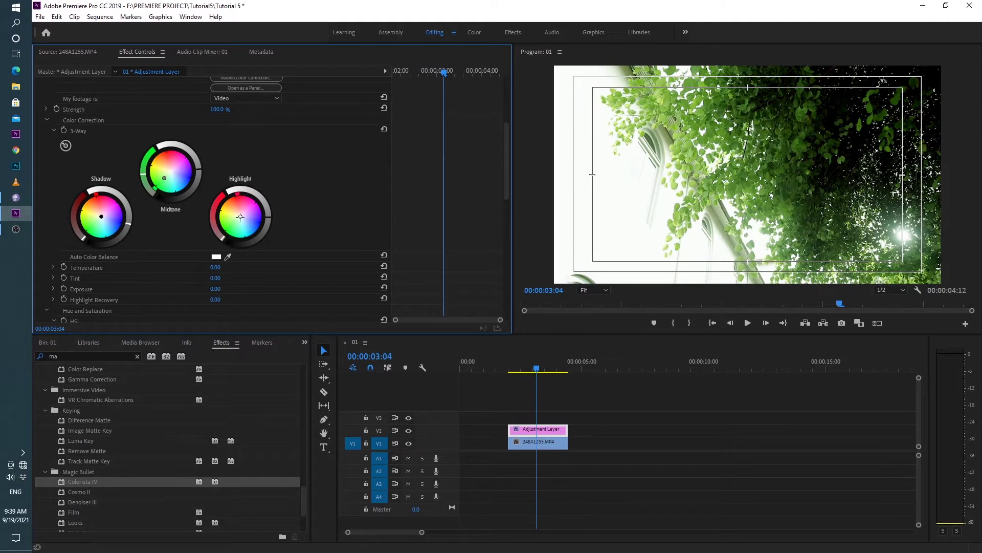
left_click_drag(240, 216, 270, 217)
left_click_drag(101, 216, 77, 233)
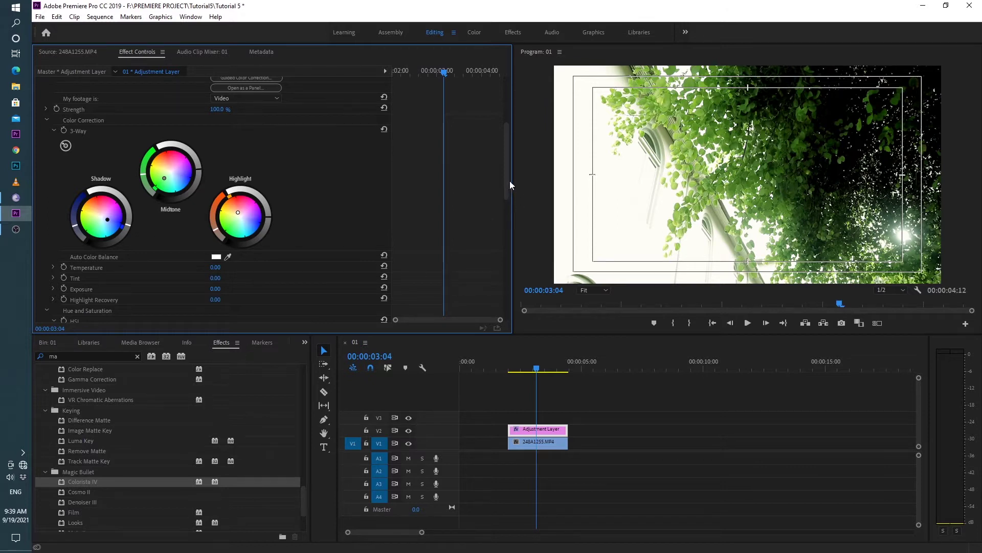
Set Colorista IV's Temperature to -12, Tint to 11 and Exposure to -0.10, and undo the Highlight Recovery change
left_click_drag(507, 180, 511, 211)
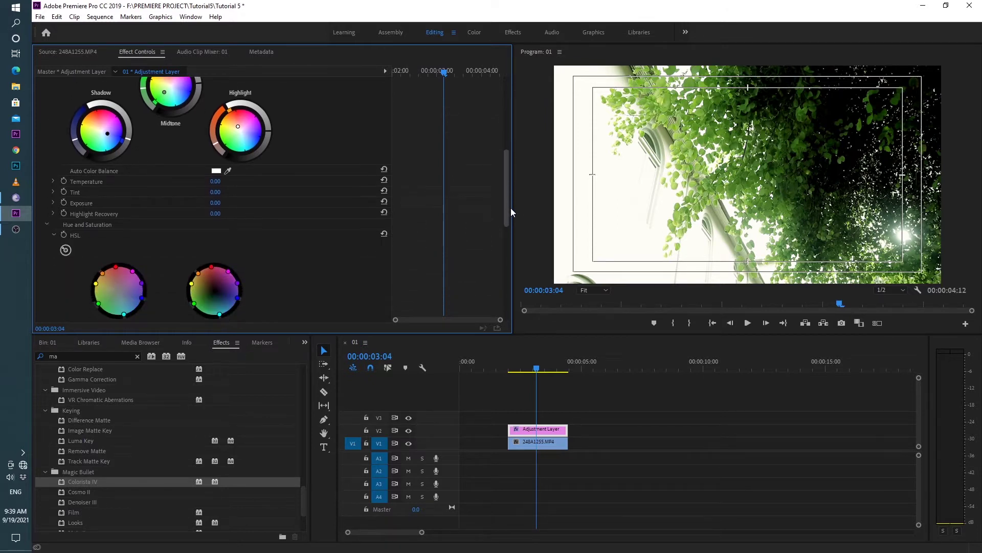
mouse_move(218, 186)
left_mouse_down()
mouse_move(235, 184)
mouse_move(206, 178)
mouse_move(218, 179)
left_mouse_up()
mouse_move(217, 195)
left_mouse_down()
mouse_move(233, 208)
mouse_move(218, 208)
left_mouse_up()
mouse_move(220, 217)
left_mouse_down()
mouse_move(233, 222)
mouse_move(214, 223)
left_mouse_up()
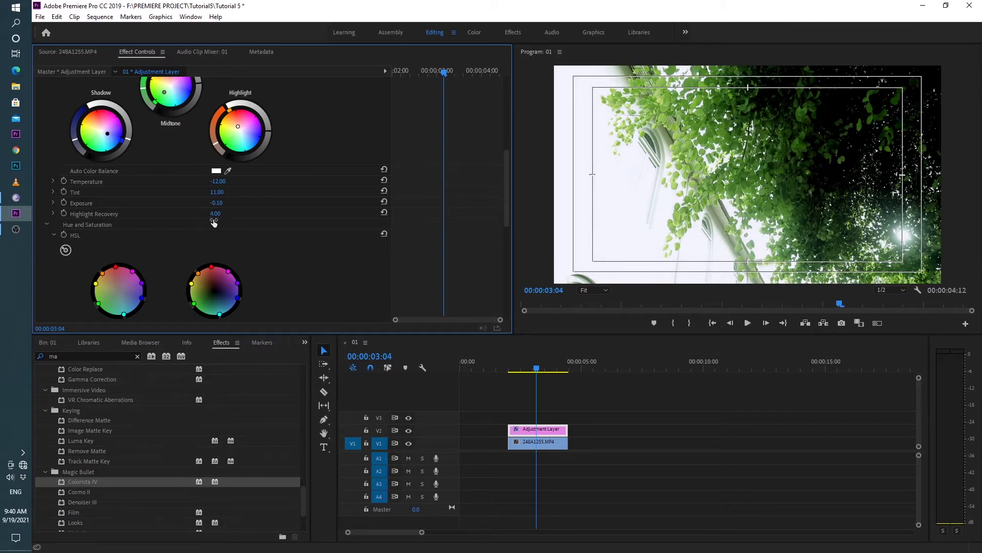
key("ctrl+z")
In Colorista IV's HSL controls, push green outward on the first wheel and blue outward on the second, with Saturation -17 and Hue 10
left_click_drag(505, 184, 510, 229)
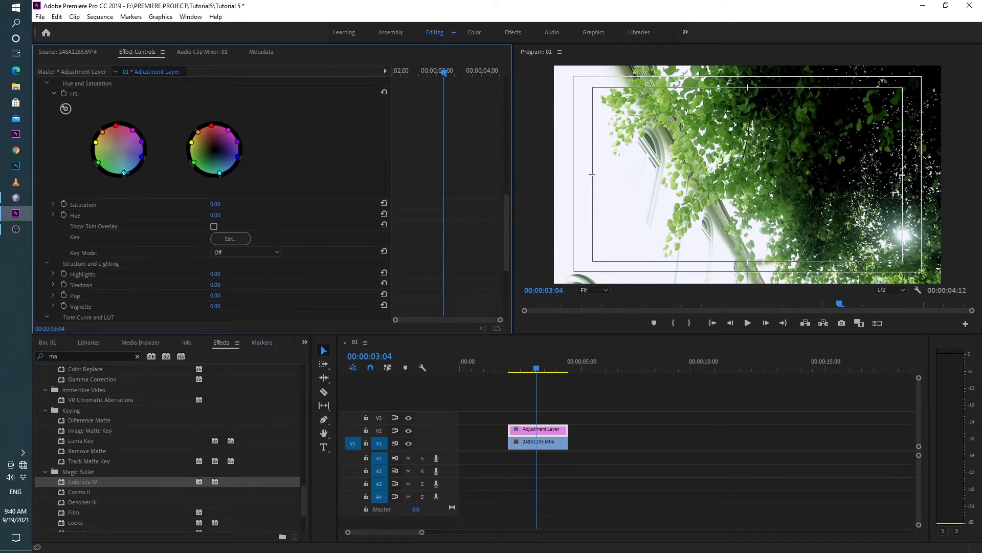
mouse_move(99, 162)
left_mouse_down()
mouse_move(110, 160)
mouse_move(98, 167)
left_mouse_up()
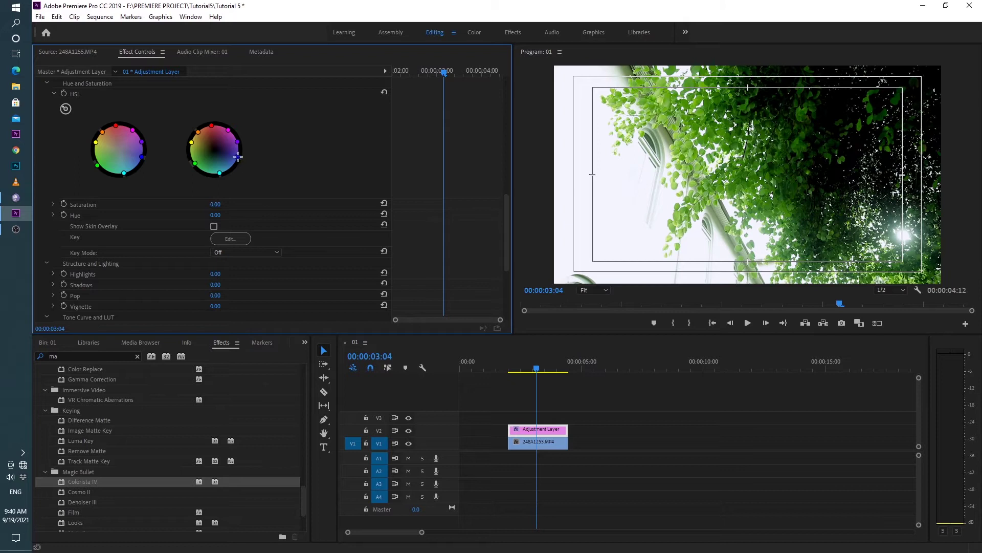
left_click_drag(242, 163, 246, 158)
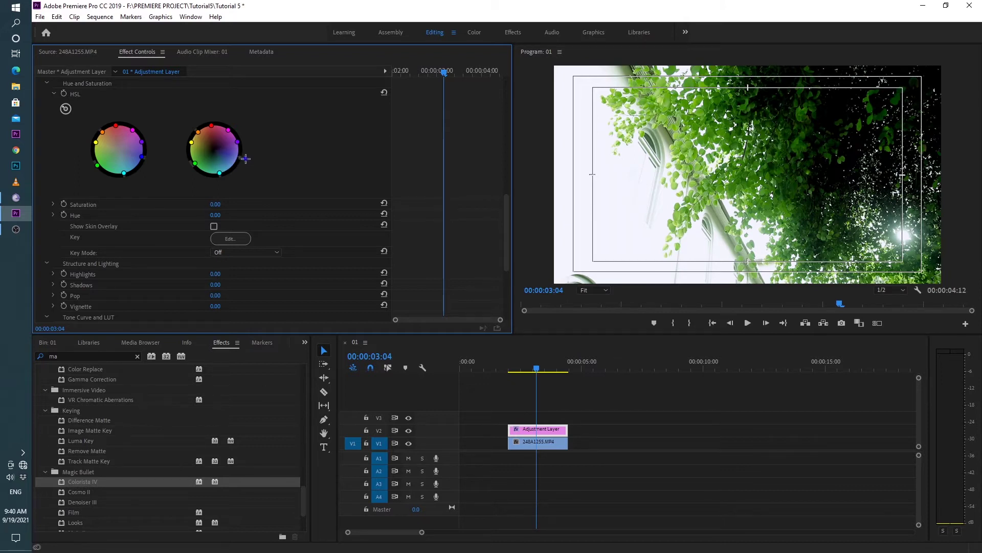
left_click_drag(505, 214, 509, 234)
left_click_drag(213, 154, 234, 165)
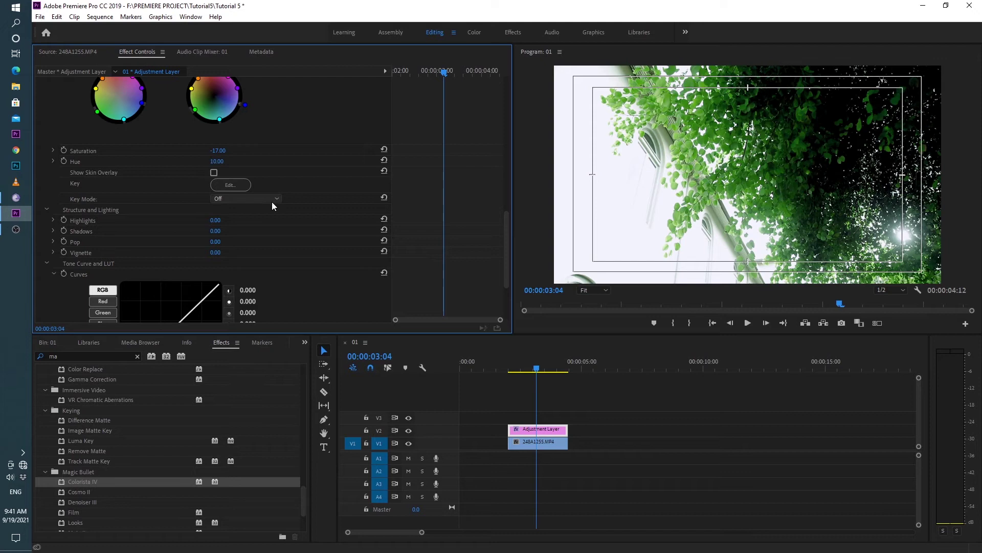
In Structure and Lighting, set Highlights to -9, Shadows to 5, Pop to 29 and Vignette to 25
scroll(186, 248, "down", 1)
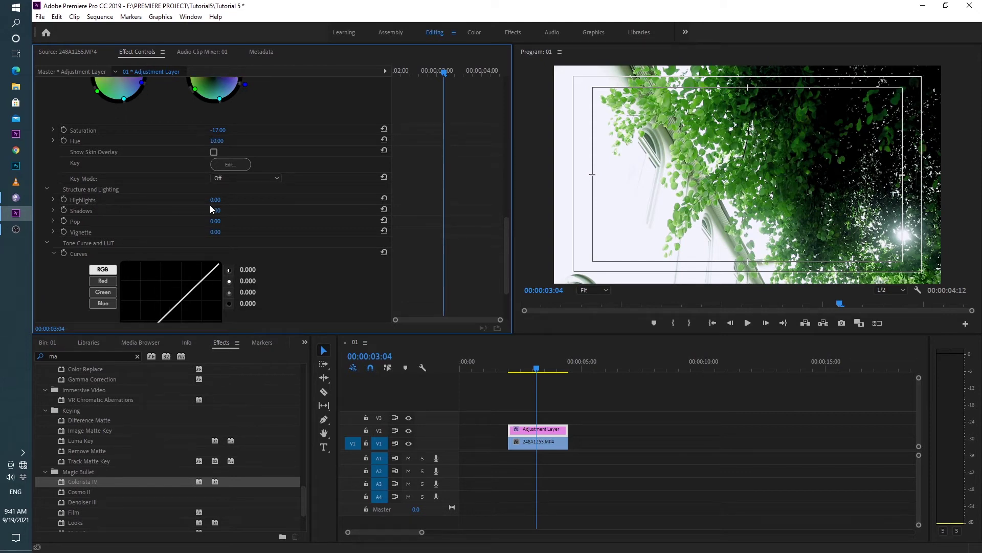
mouse_move(215, 199)
left_mouse_down()
mouse_move(228, 201)
mouse_move(210, 200)
left_mouse_up()
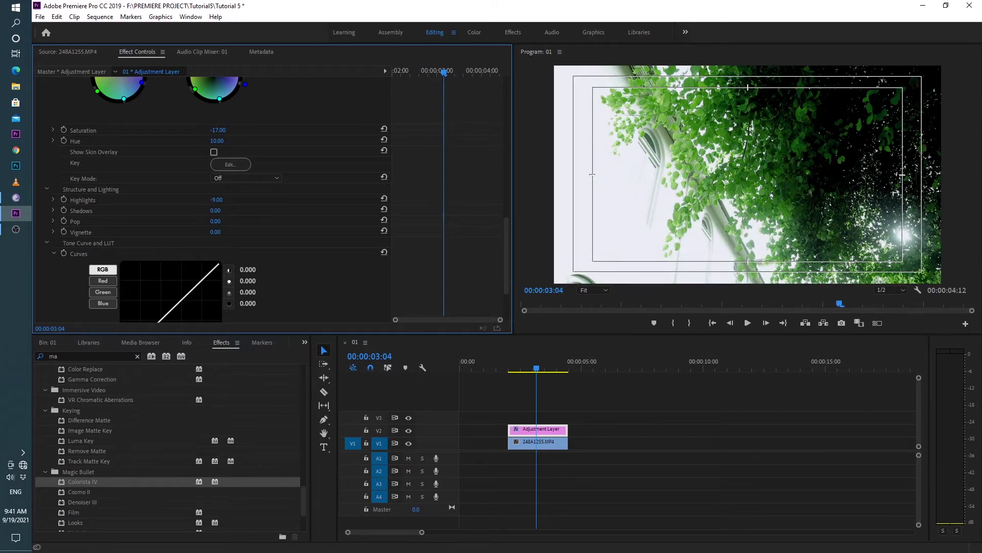
left_click_drag(215, 210, 203, 232)
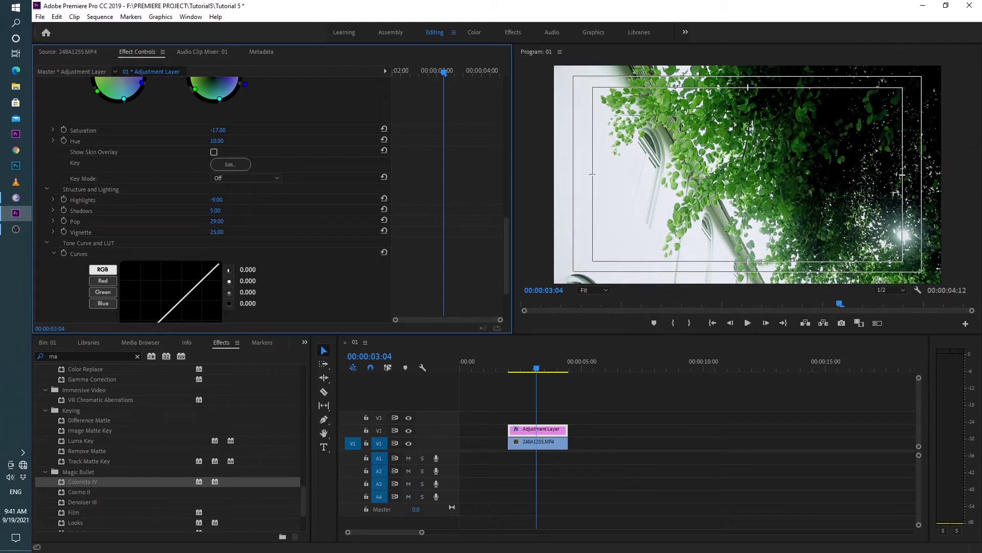
Bend the upper part of Colorista IV's Red, Green and Blue tone curves slightly below the diagonal
scroll(272, 252, "down", 3)
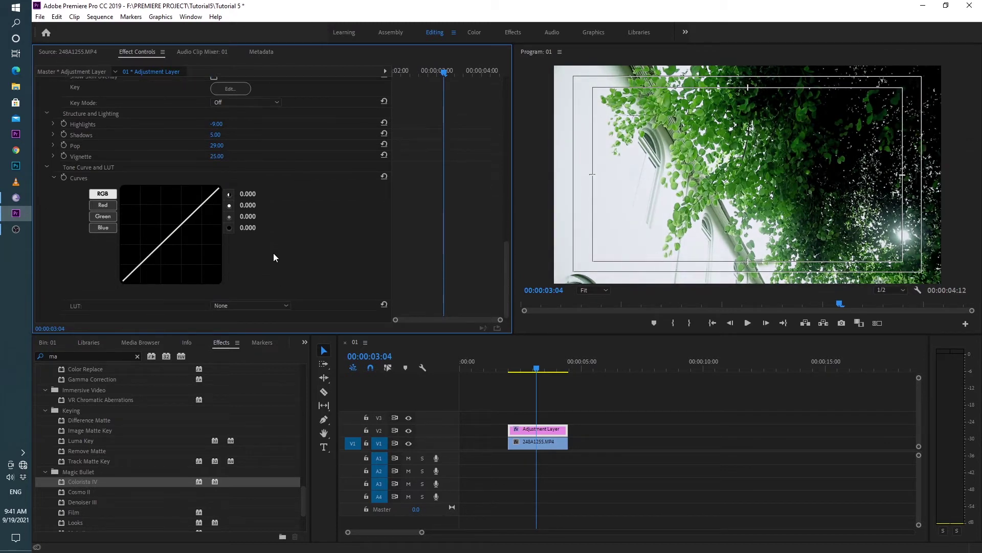
left_click(113, 207)
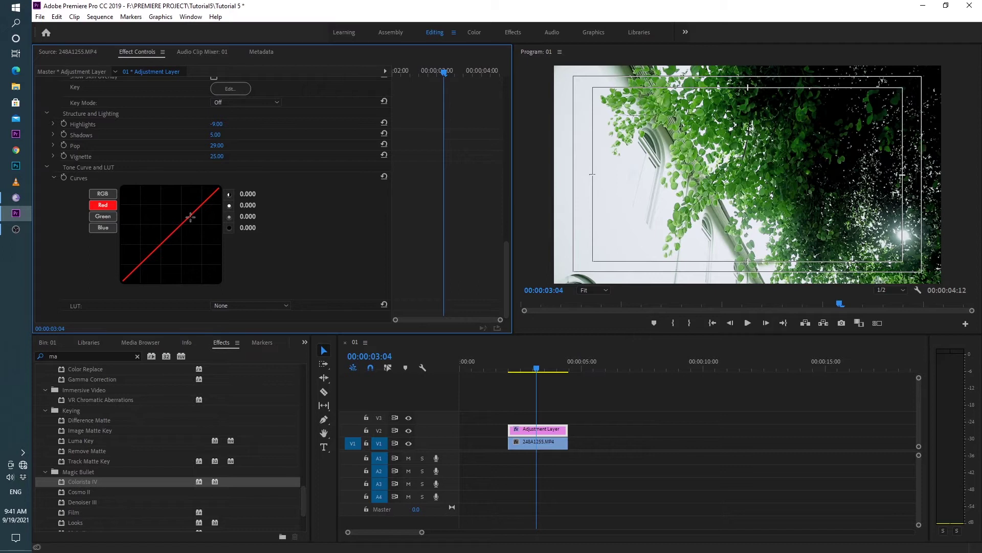
left_click_drag(190, 215, 194, 214)
left_click(105, 216)
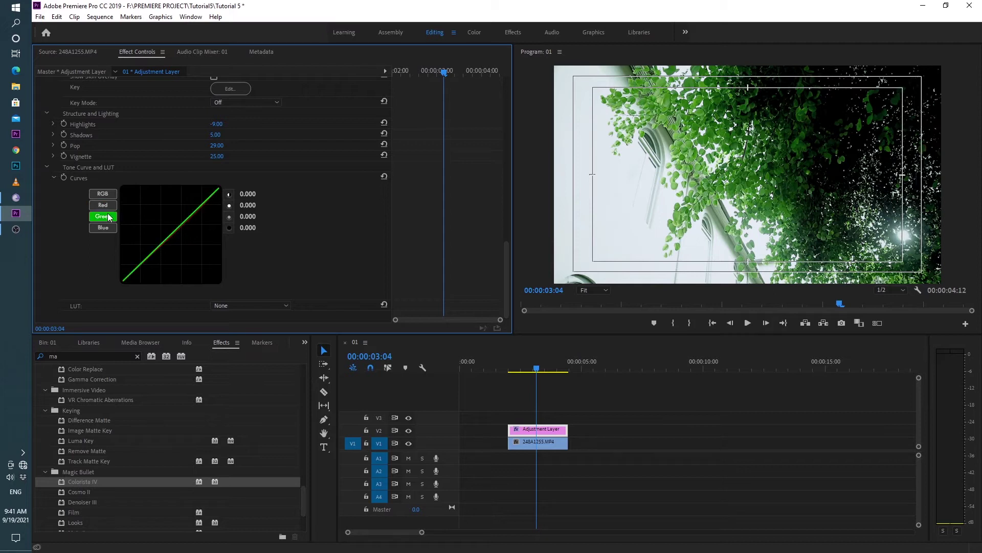
left_click_drag(195, 210, 196, 211)
left_click(108, 228)
left_click_drag(192, 212, 197, 216)
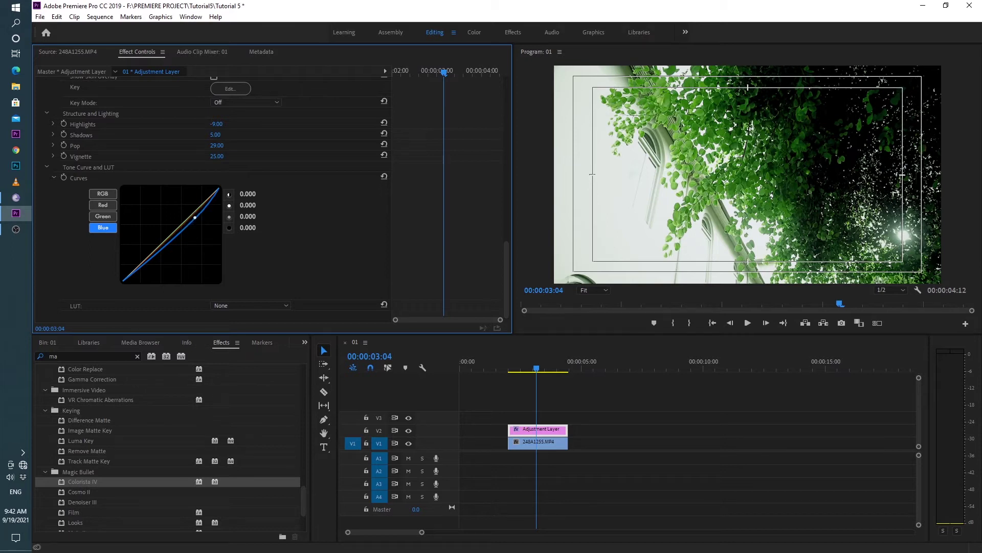
left_click_drag(195, 217, 195, 213)
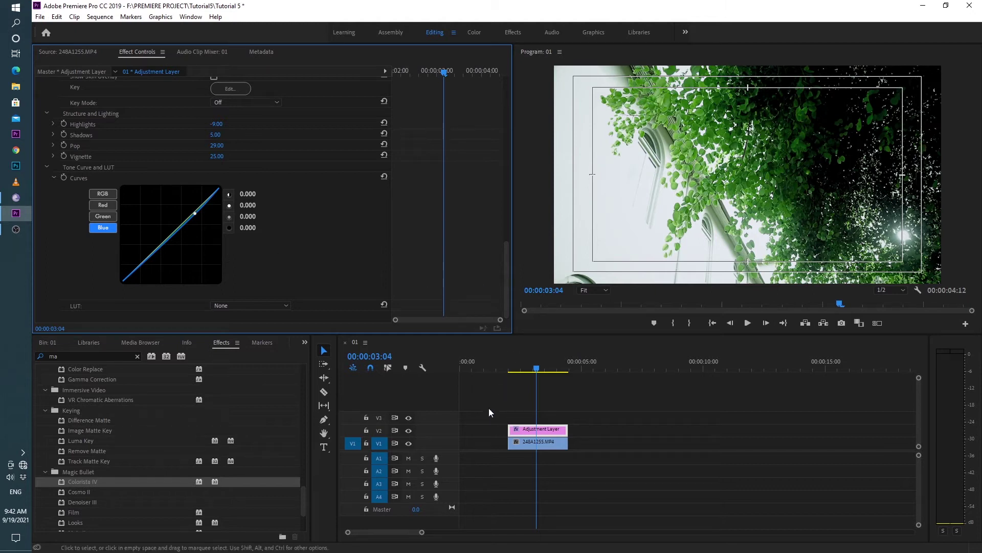
Toggle the visibility of track V2 repeatedly to compare the graded and ungraded frame at 00:00:03:04
left_click(410, 431)
left_click(410, 431)
left_click(410, 431)
left_click(410, 431)
left_click(410, 431)
left_click(410, 431)
left_click(410, 431)
left_click(410, 431)
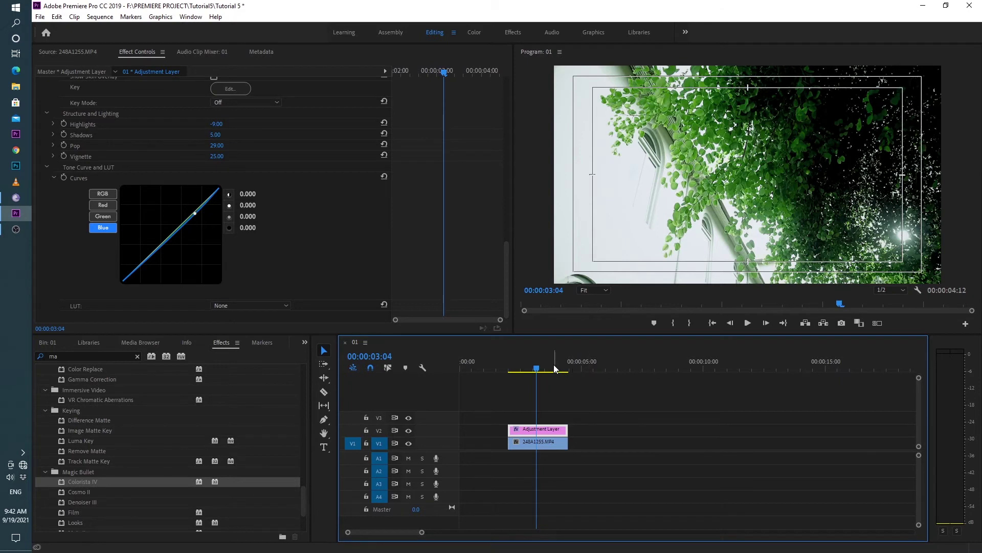
Play the graded clip twice from 00:00:02:00 to review the result, stopping at 00:00:04:00
left_click_drag(537, 369, 507, 374)
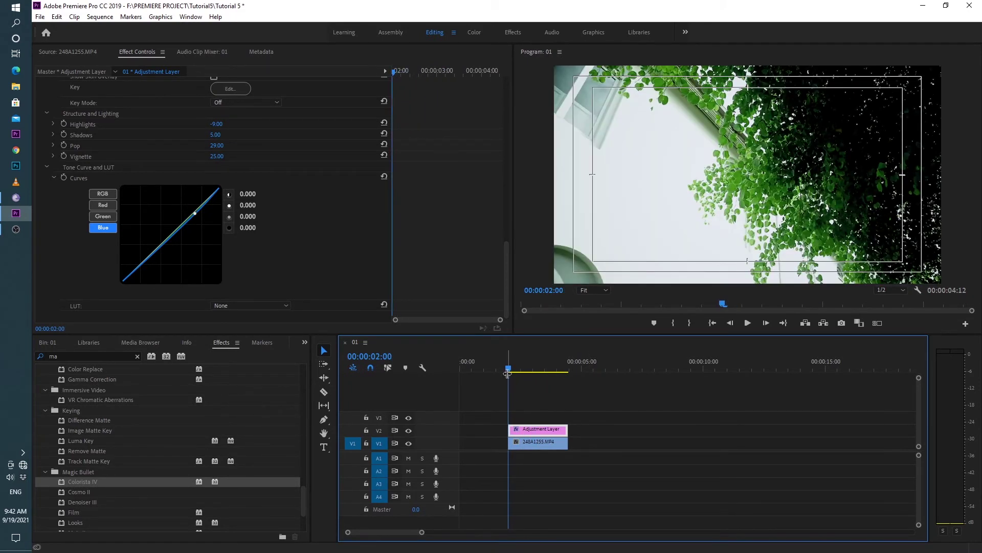
key("space")
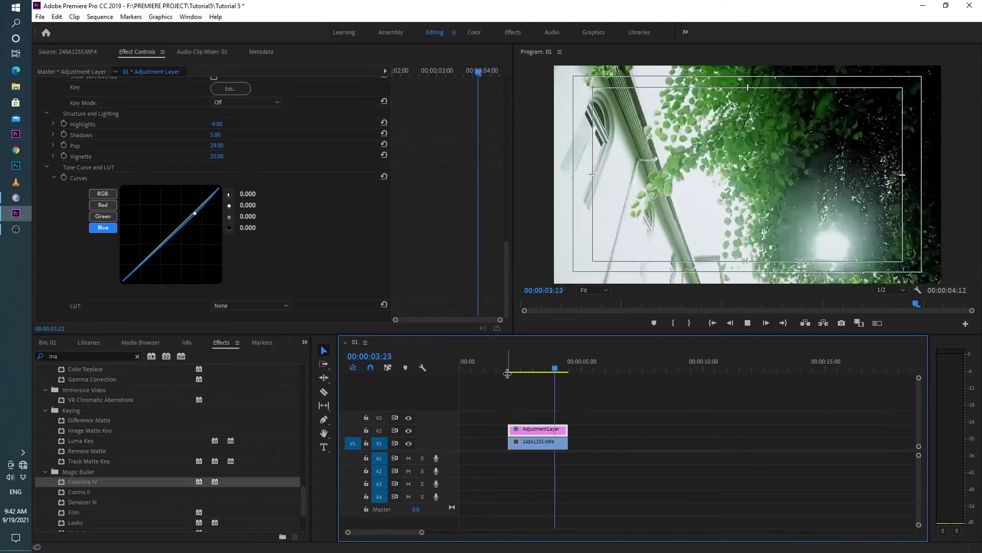
key("space")
left_click_drag(565, 372, 556, 376)
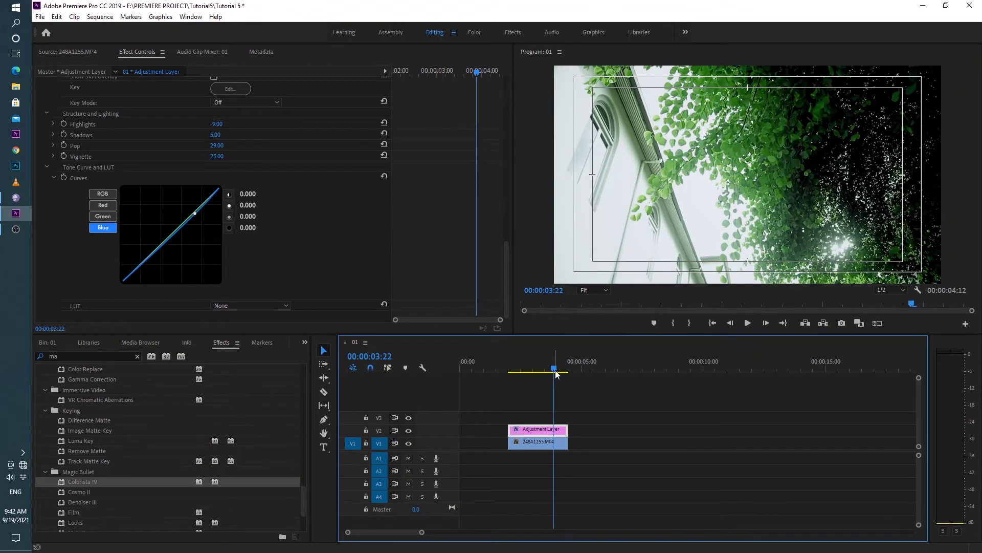
left_click_drag(557, 373, 510, 376)
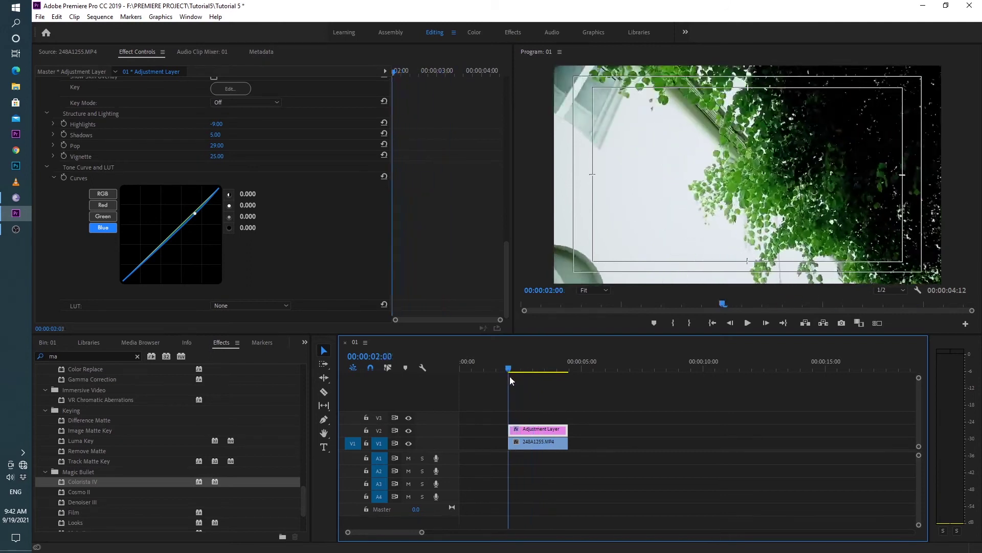
key("space")
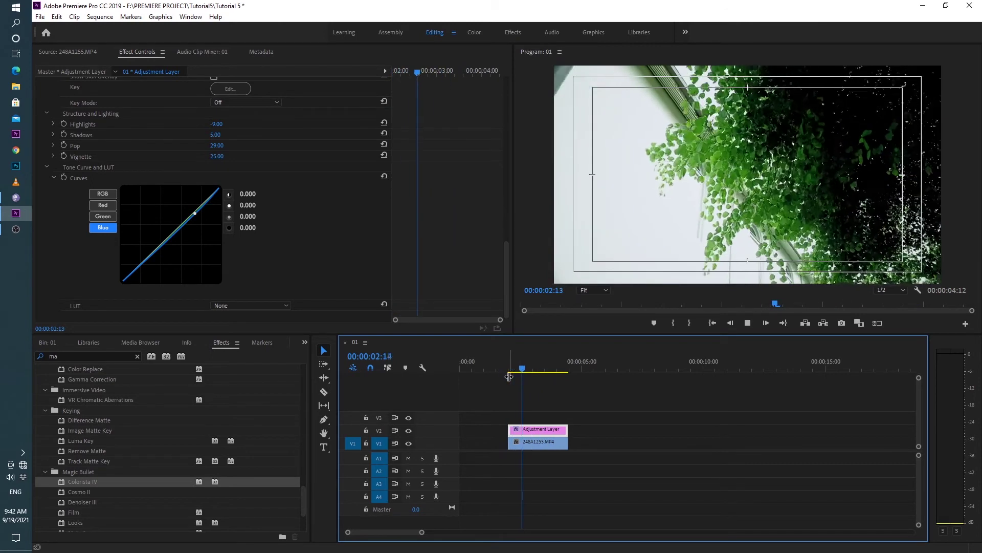
key("space")
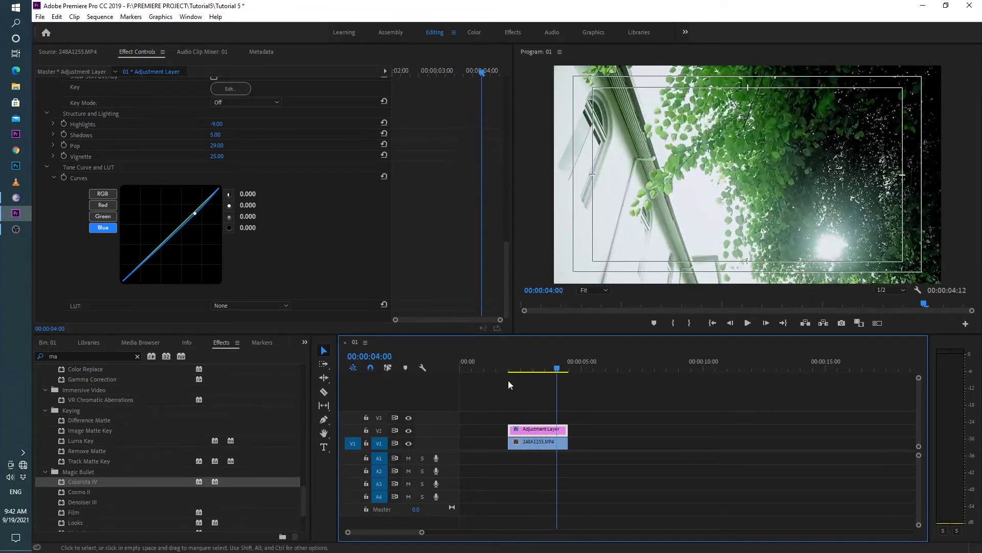
Compare the frame at 00:00:04:00 with and without the grade by switching V2's output off and on several times
left_click(408, 430)
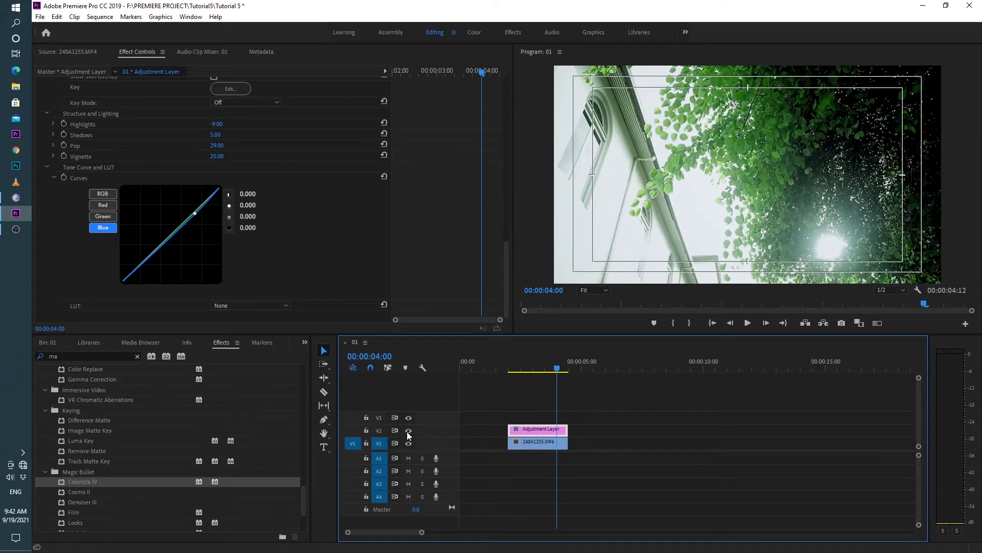
left_click(407, 430)
left_click(407, 431)
left_click(408, 431)
left_click(407, 431)
left_click(408, 430)
left_click(408, 431)
left_click(408, 430)
left_click(407, 431)
left_click(407, 430)
left_click(407, 431)
left_click(407, 431)
At 00:00:03:20, in the Color workspace, set Lumetri Basic Correction's Contrast to 1.7, Highlights to 2.9, Shadows to 8.7 and Saturation to 121.4
left_click(551, 367)
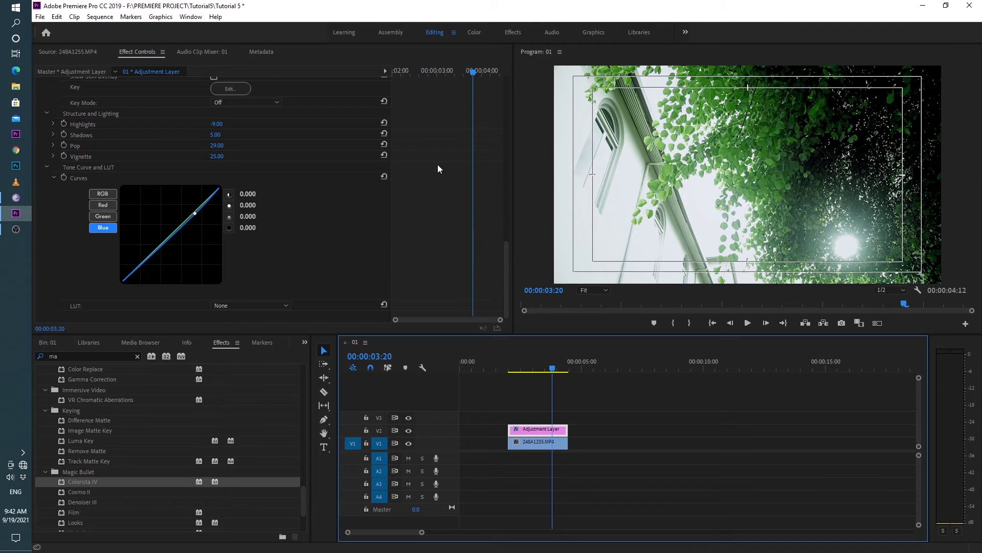
left_click(474, 32)
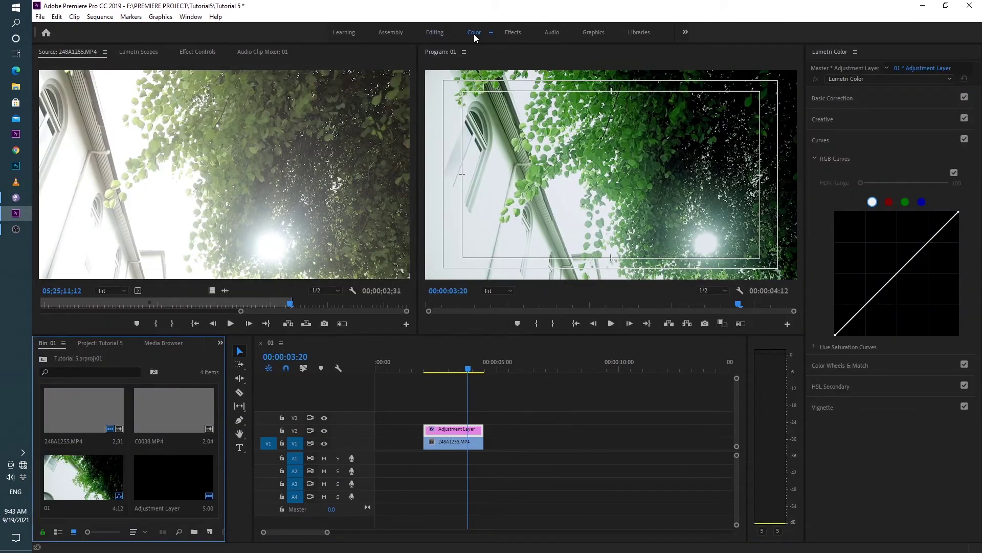
left_click(831, 98)
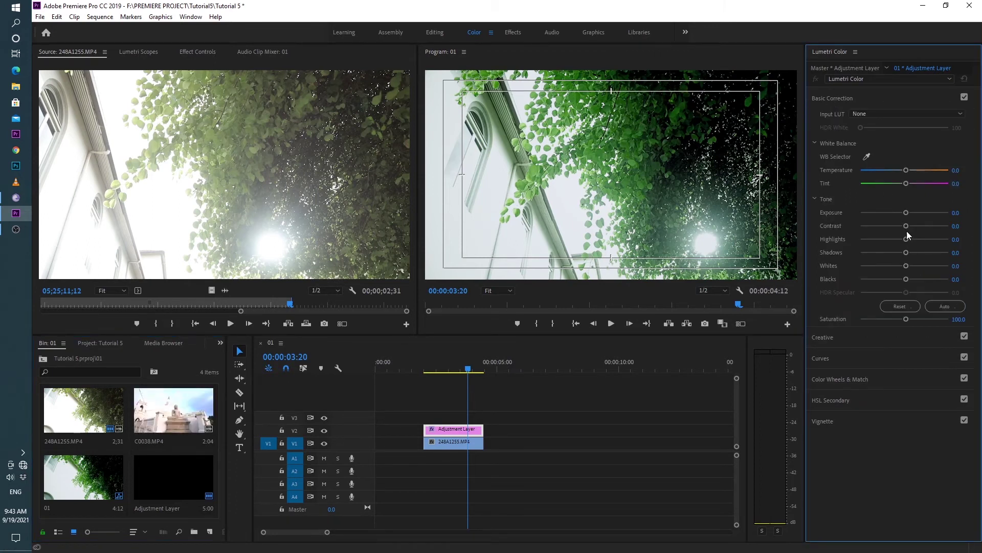
mouse_move(909, 225)
left_mouse_down()
mouse_move(891, 225)
mouse_move(904, 226)
left_mouse_up()
mouse_move(906, 240)
left_mouse_down()
mouse_move(918, 242)
mouse_move(896, 240)
mouse_move(905, 240)
left_mouse_up()
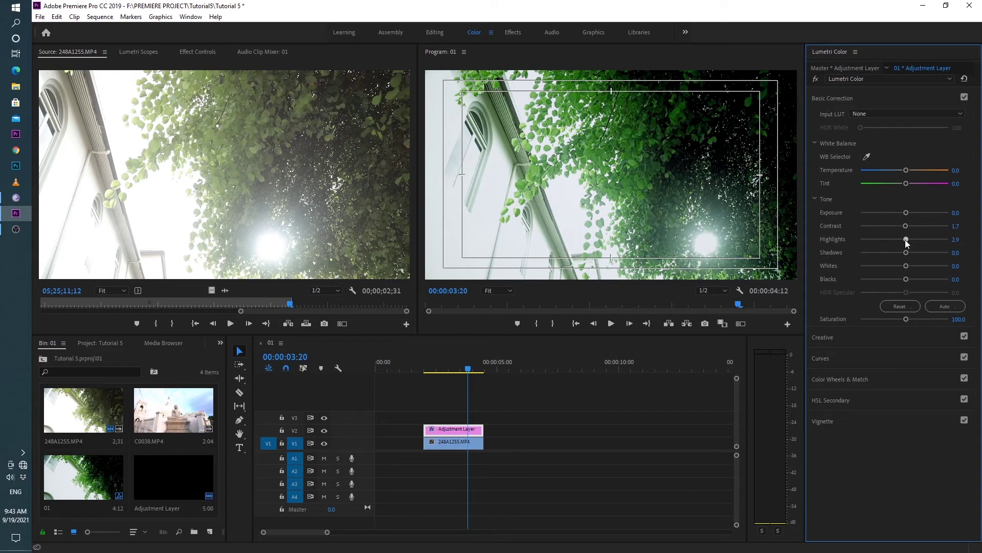
mouse_move(907, 254)
left_mouse_down()
mouse_move(898, 254)
mouse_move(909, 253)
left_mouse_up()
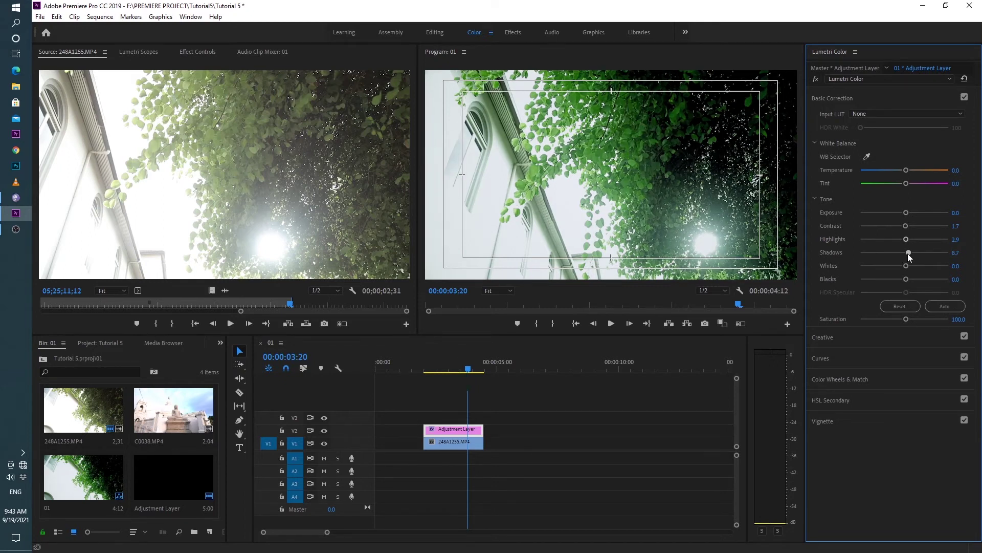
mouse_move(906, 322)
left_mouse_down()
mouse_move(936, 323)
mouse_move(892, 321)
mouse_move(915, 328)
left_mouse_up()
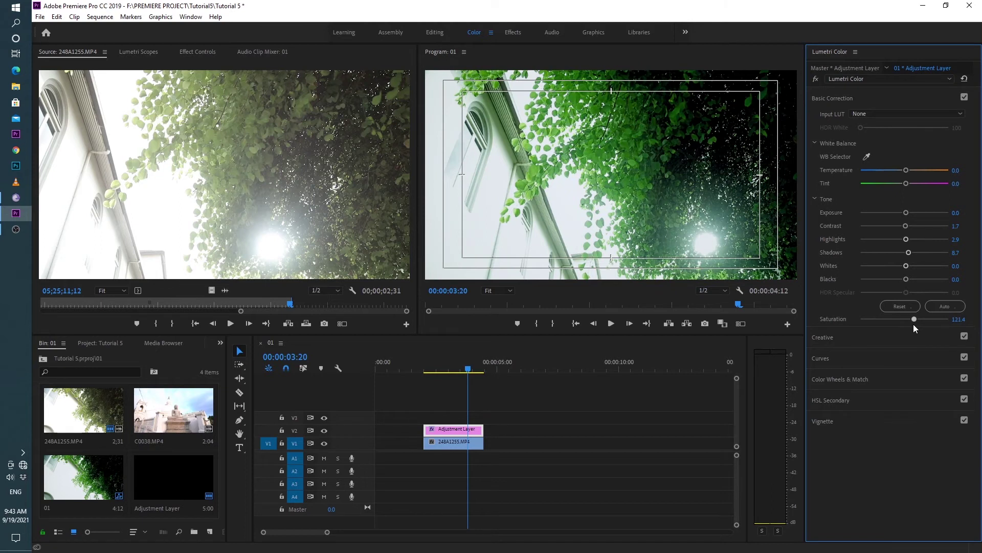
In Lumetri's Creative section, shift the Shadow Tint and Highlight Tint wheels very slightly toward blue
left_click(872, 339)
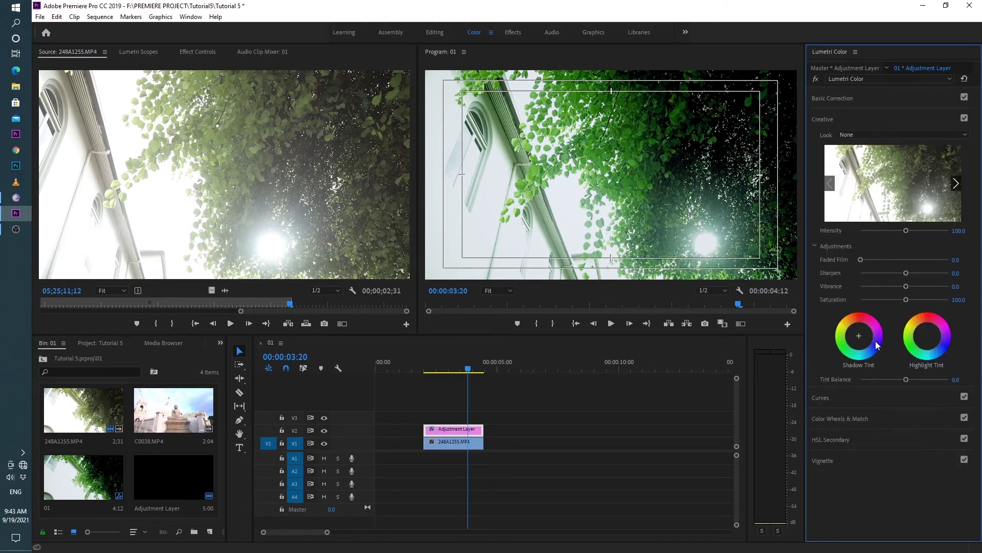
left_click(862, 340)
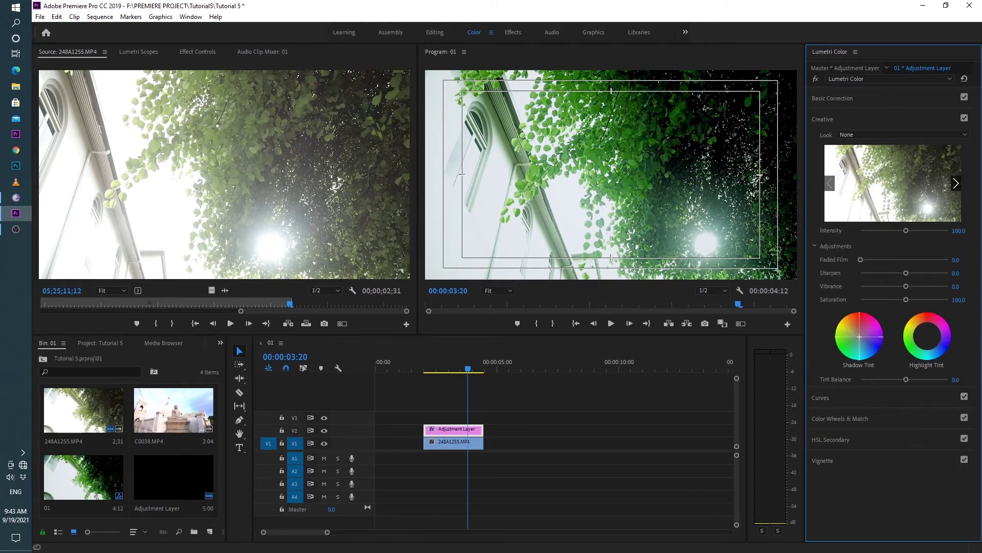
left_click_drag(860, 337, 861, 340)
left_click(927, 336)
left_click_drag(927, 336, 927, 336)
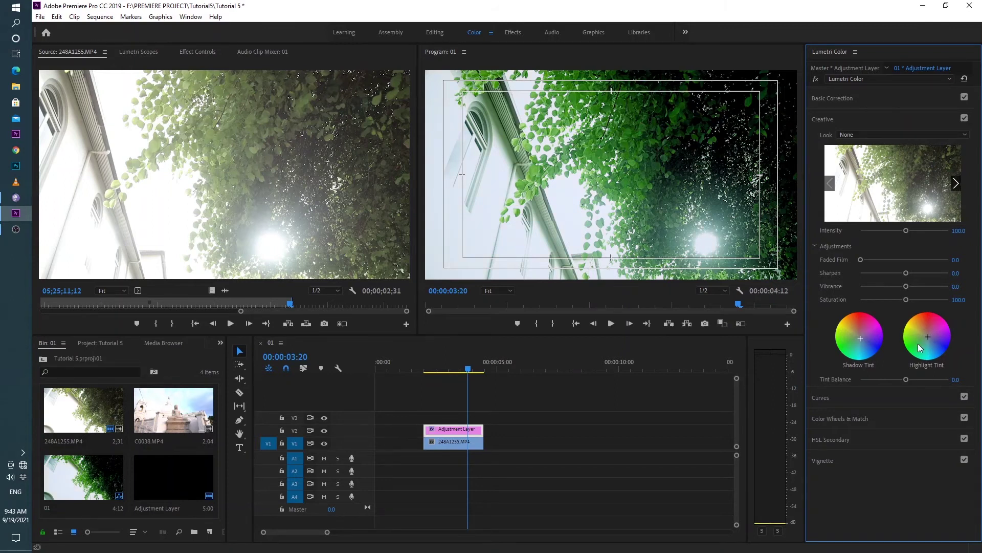
In Lumetri's RGB Curves, pull the upper midtones of the white, red, green and blue curves slightly down
left_click(860, 394)
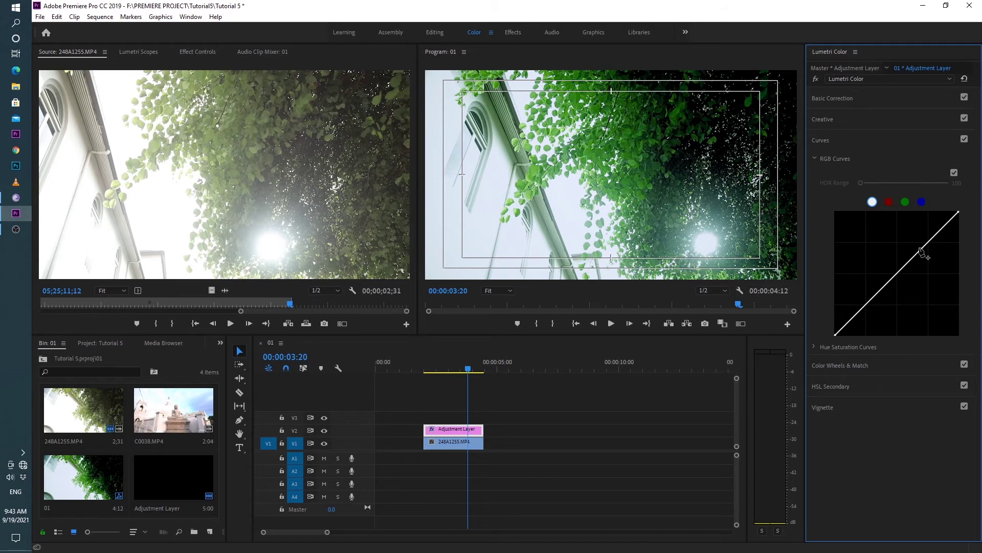
left_click_drag(926, 245, 926, 248)
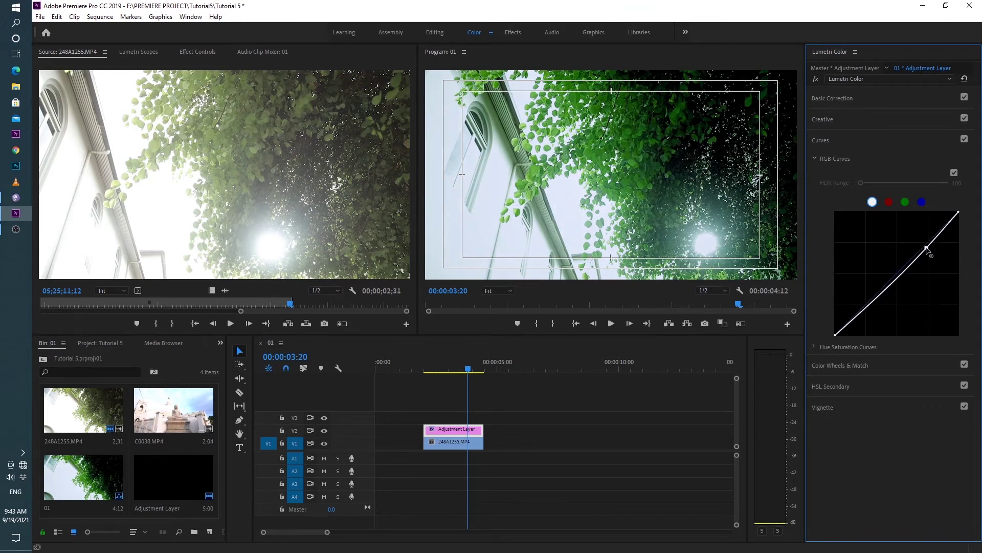
left_click(889, 202)
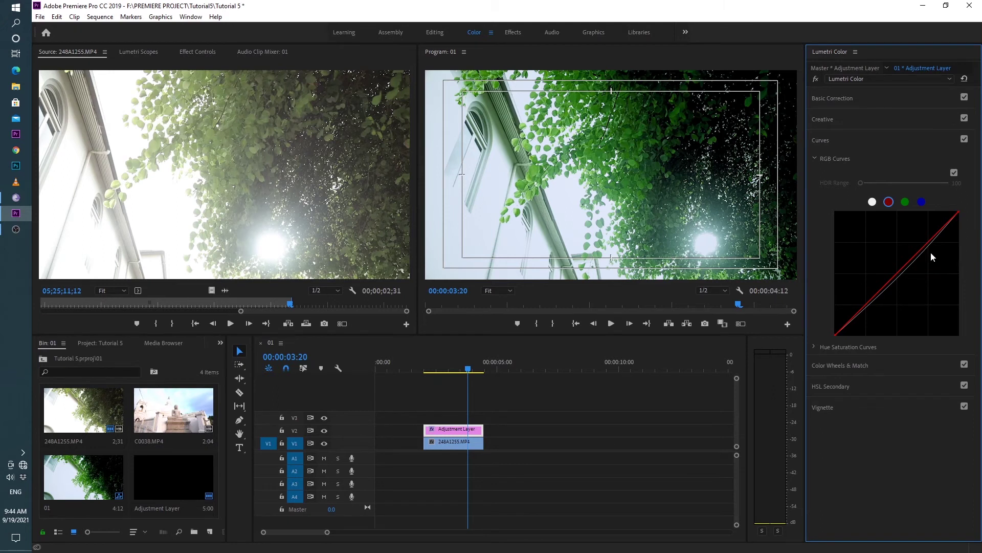
left_click_drag(926, 244, 928, 247)
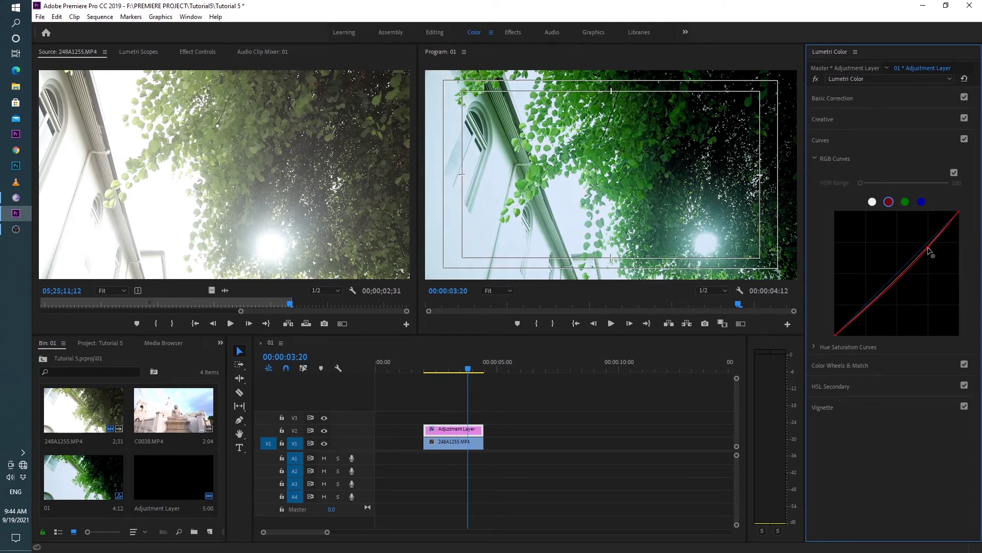
left_click(905, 203)
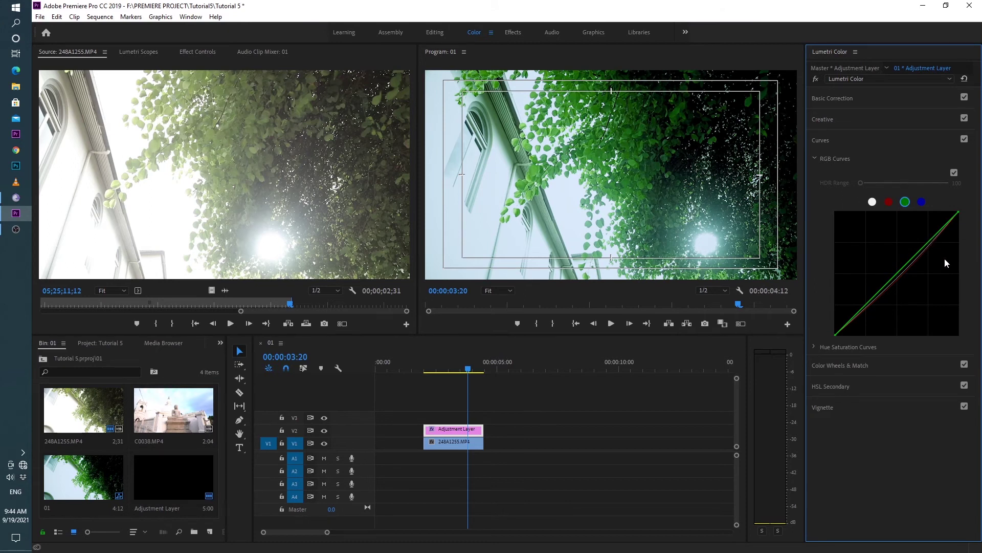
left_click_drag(929, 241, 930, 247)
left_click(922, 202)
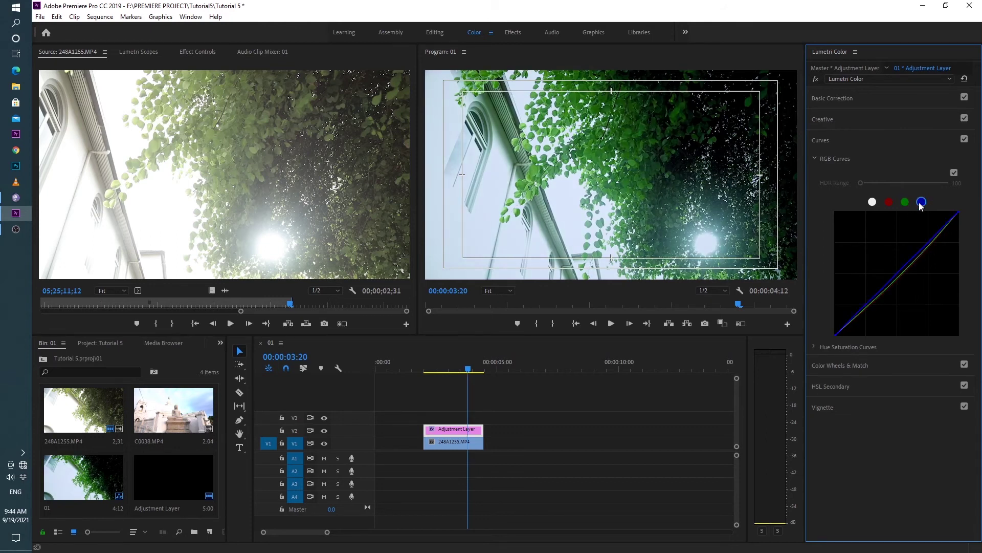
left_click_drag(929, 246, 929, 250)
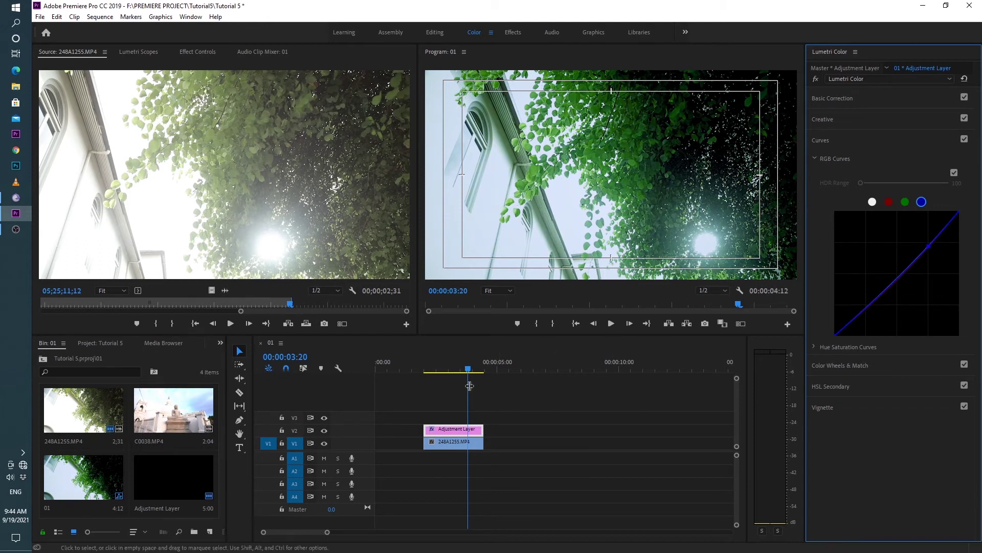
Compare the frame at 00:00:03:20 with and without the grade by switching V2's output off and on twice
left_click(324, 430)
left_click(323, 431)
left_click(324, 430)
left_click(324, 431)
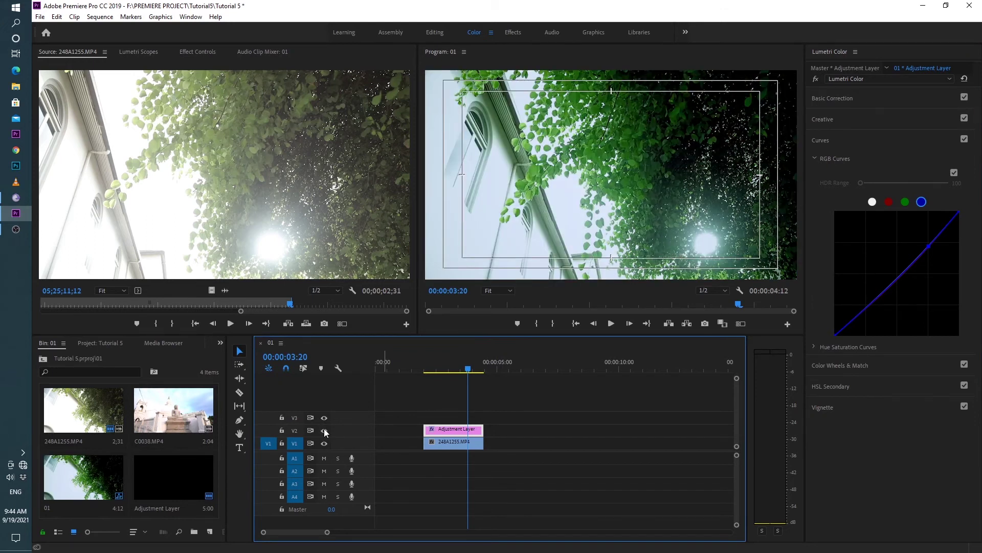
In Lumetri's Color Wheels & Match section, lower the Shadows level slightly and raise the Highlights level very slightly
left_click(839, 365)
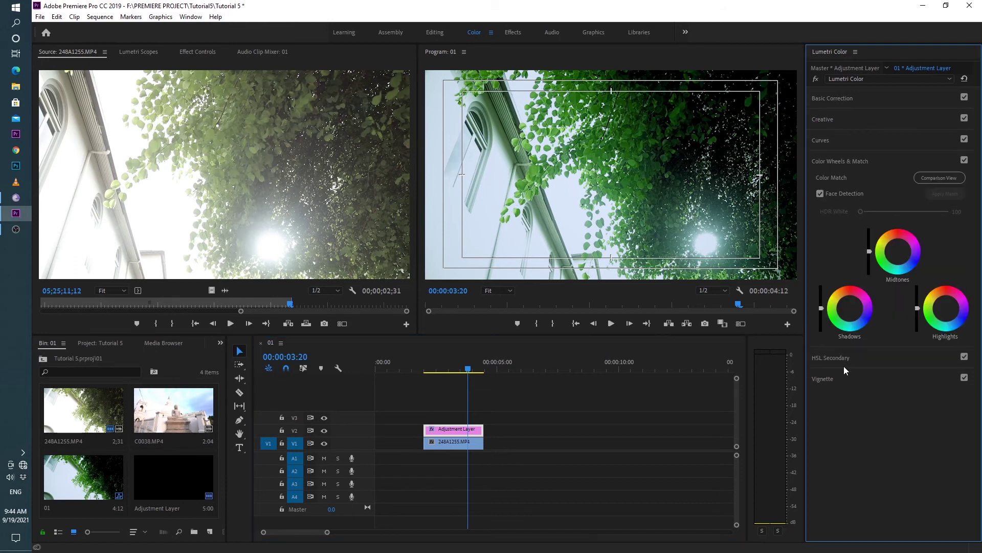
left_click(821, 308)
left_click(918, 307)
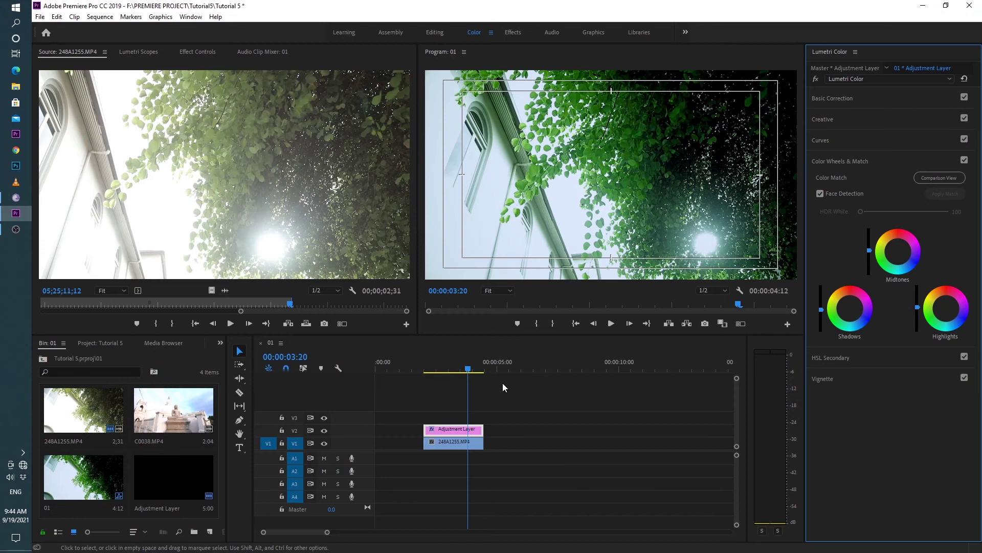
Play the graded clip from 00:00:02:00 to review the look, and return near its beginning at 00:00:02:10
left_click_drag(469, 372, 425, 379)
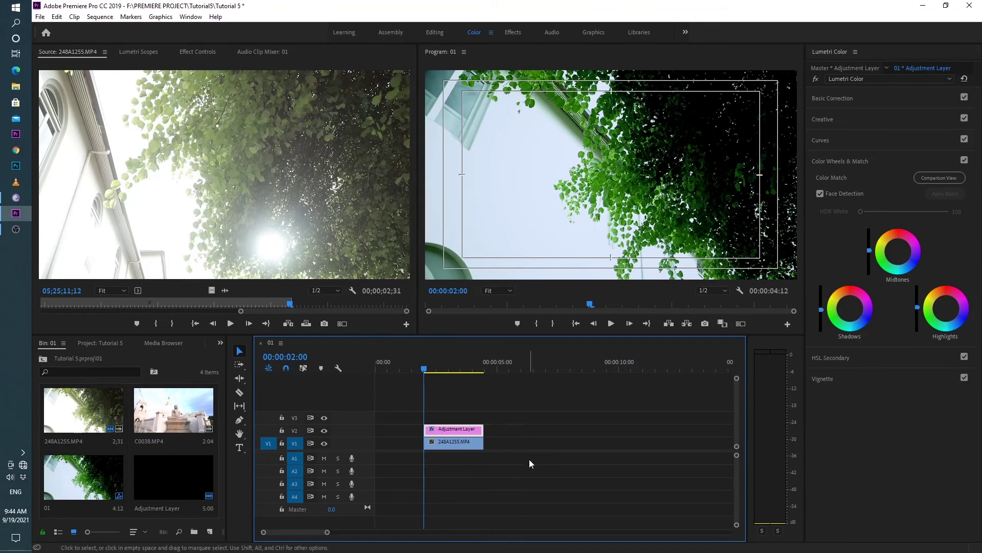
key("space")
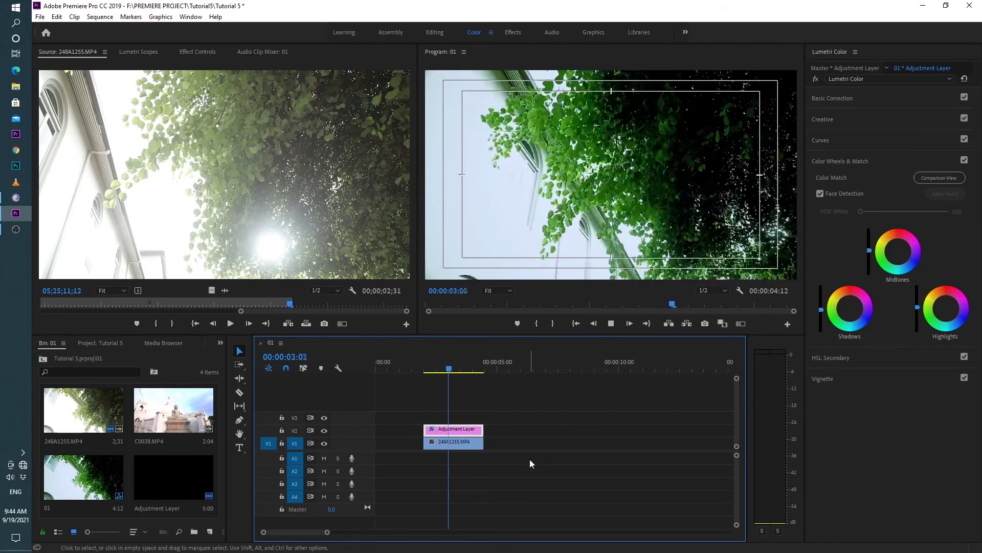
left_click(428, 369)
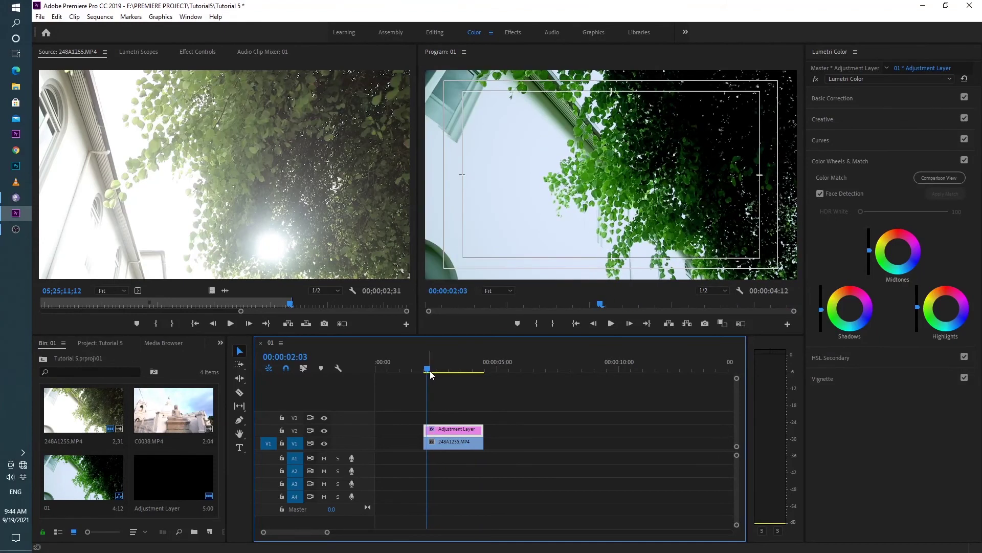
left_click(432, 370)
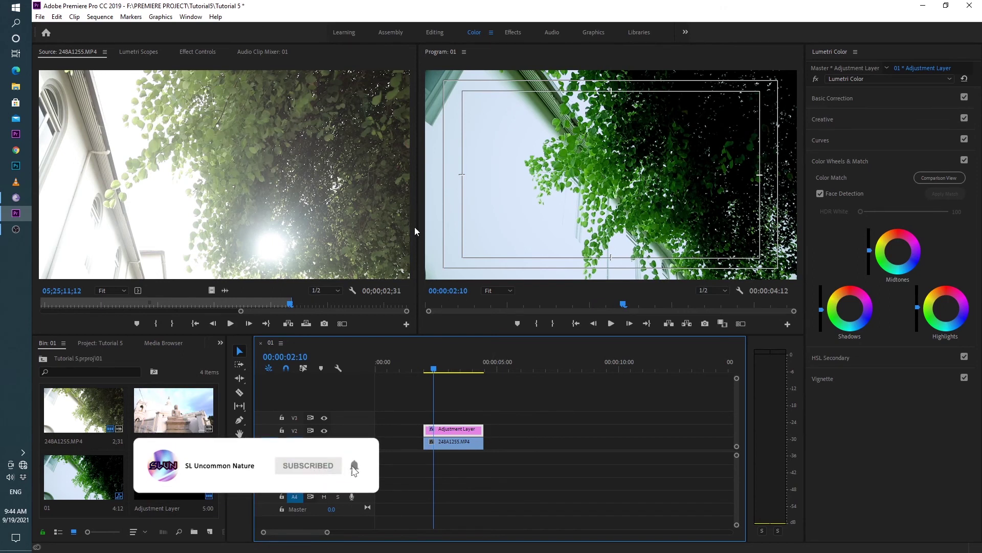
Widen the Source Monitor slightly and play the graded clip from its start, stopping at 00:00:03:24
left_click_drag(416, 231, 438, 231)
left_click_drag(443, 372, 425, 373)
key("space")
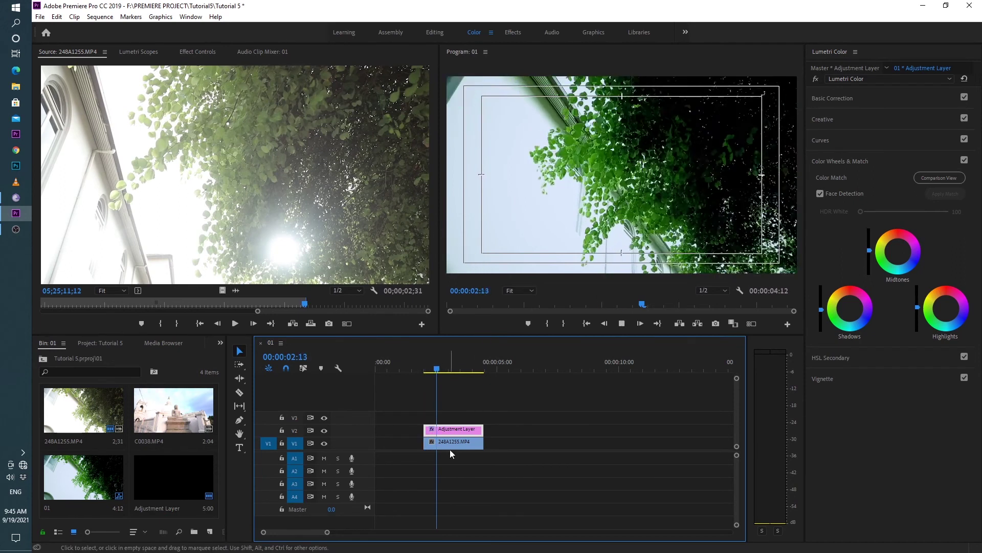
key("space")
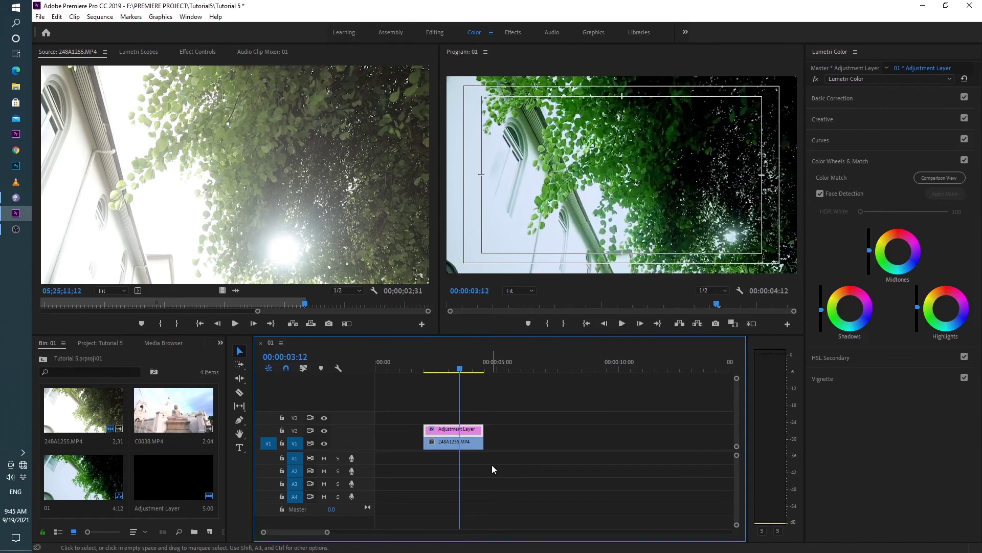
key("space")
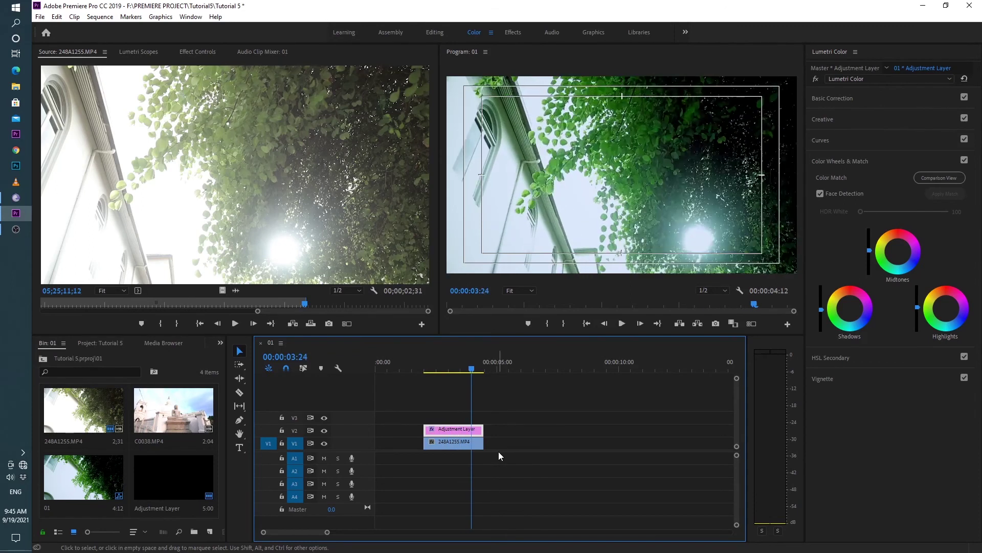
Replay the graded clip from its start to check the footage's motion, stopping at 00:00:04:02
left_click(425, 369)
key("space")
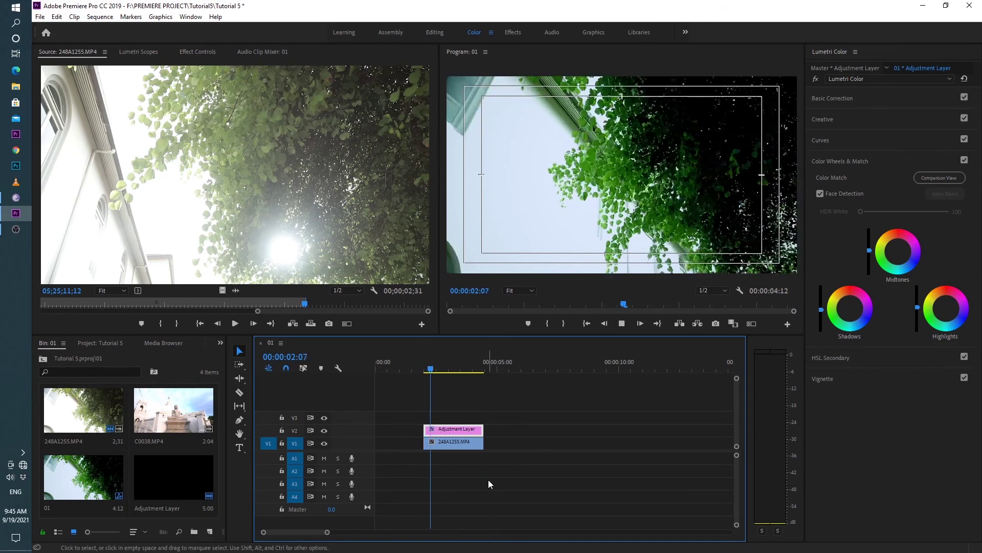
key("space")
key("space")
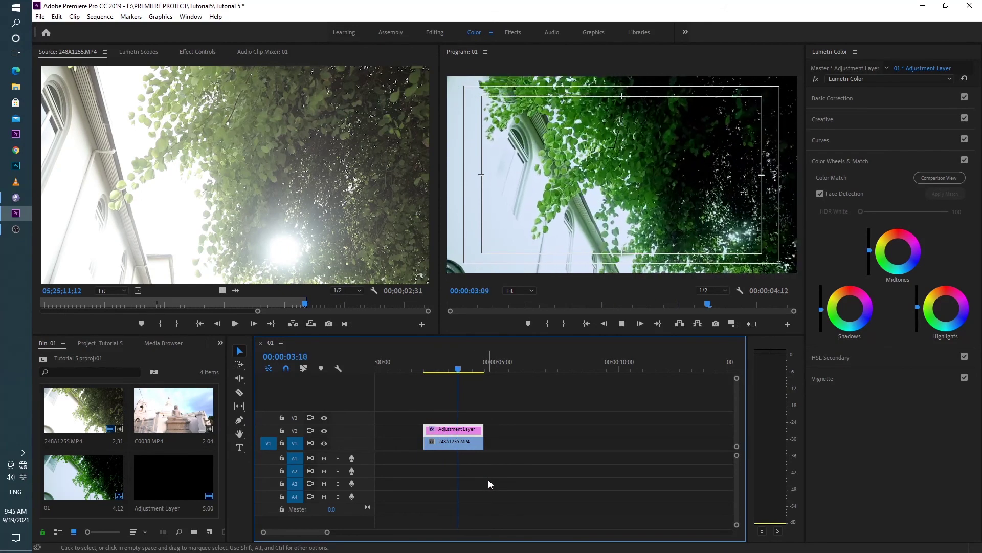
key("space")
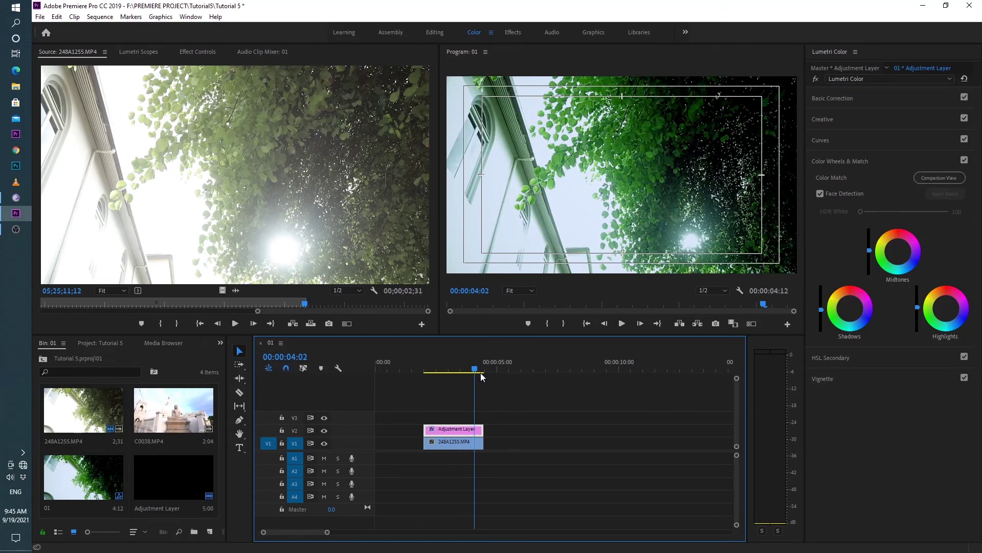
Try slowing the 248A1255.MP4 clip on V1 to 10% speed, and undo the speed change
left_click(469, 448)
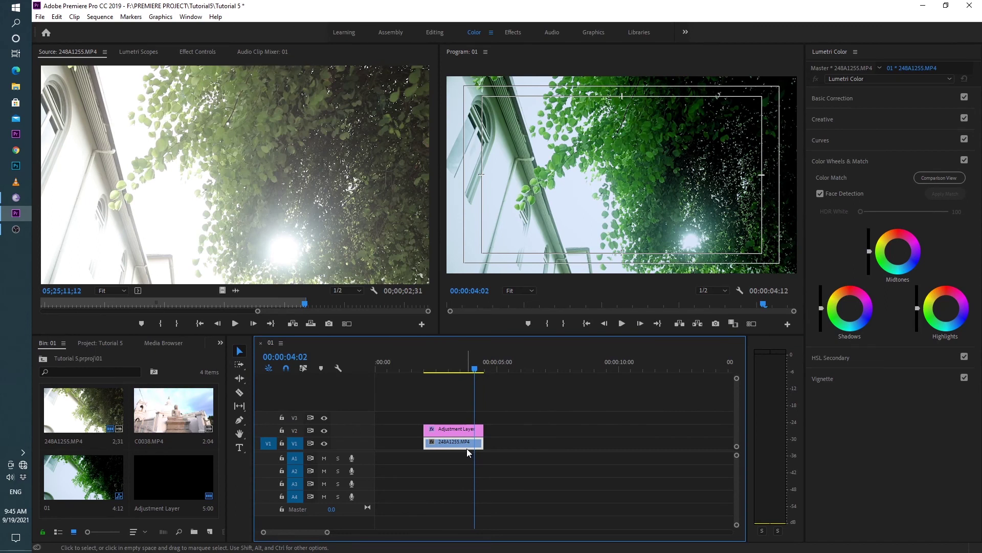
key("ctrl+r")
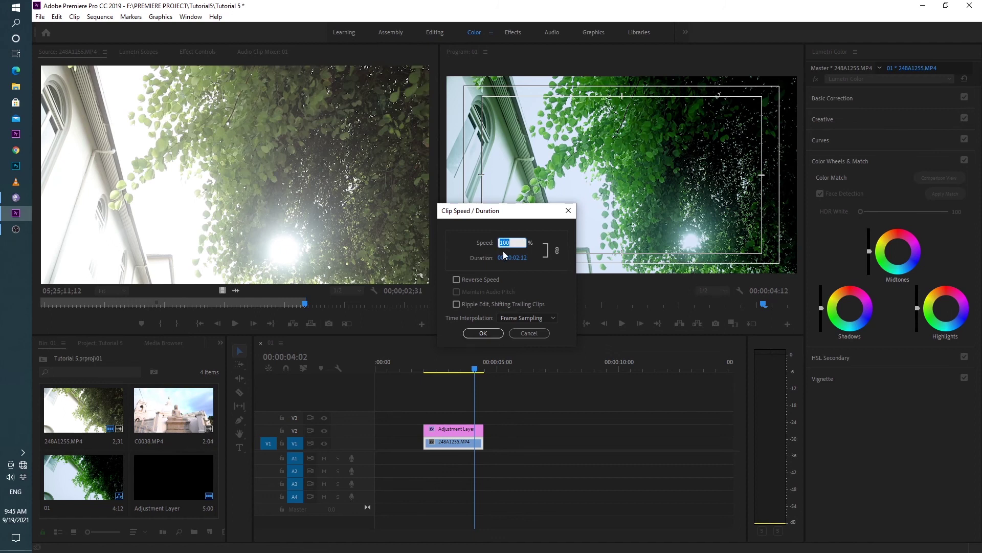
type("10")
left_click(479, 331)
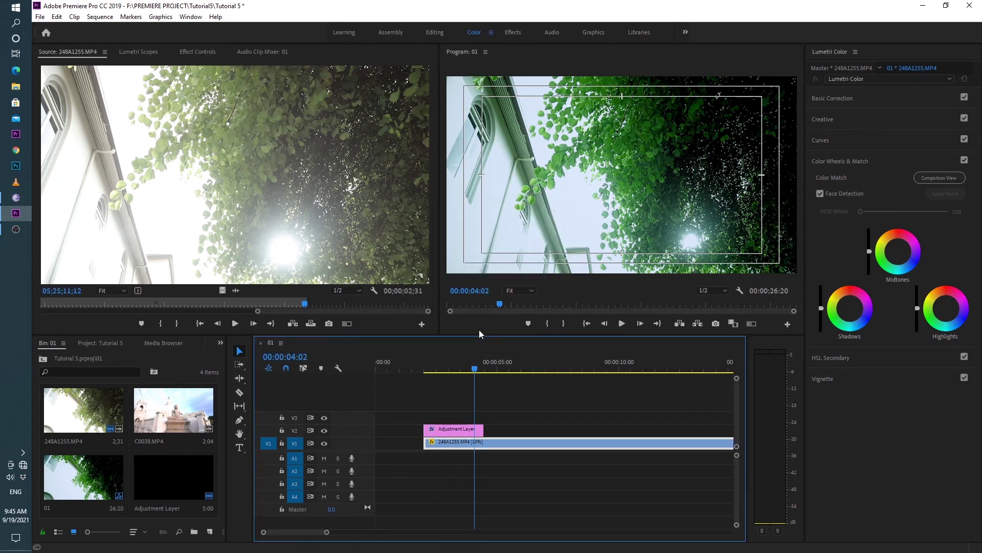
key("ctrl+z")
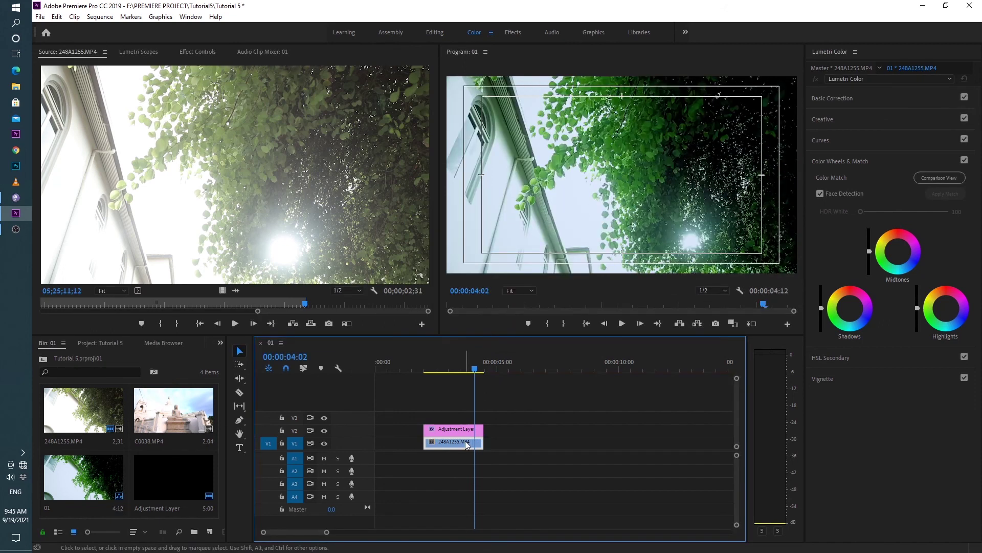
Set the V1 clip's speed to 50% with a different time interpolation method, and extend the adjustment layer to the clip's new end
key("ctrl+r")
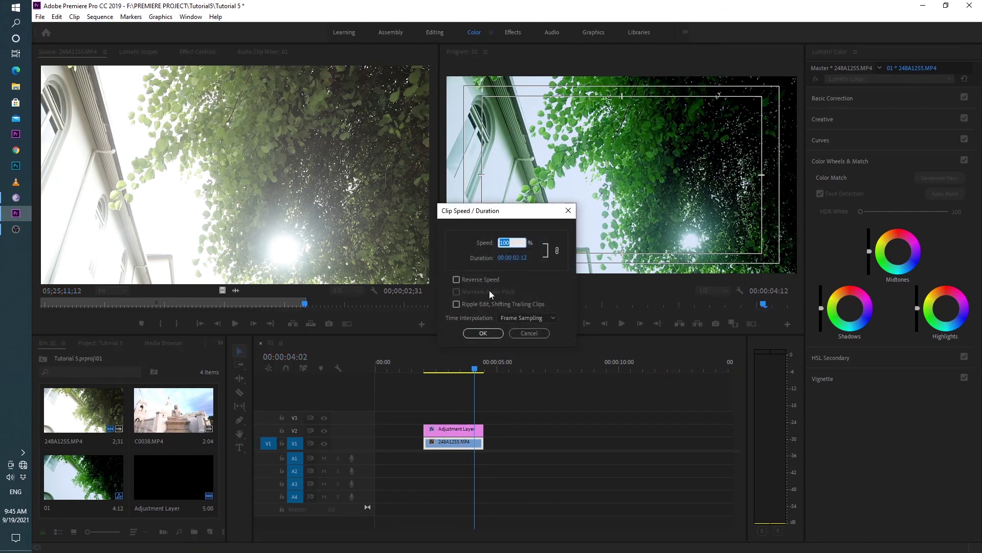
type("50")
left_click(514, 319)
left_click(509, 351)
left_click(480, 335)
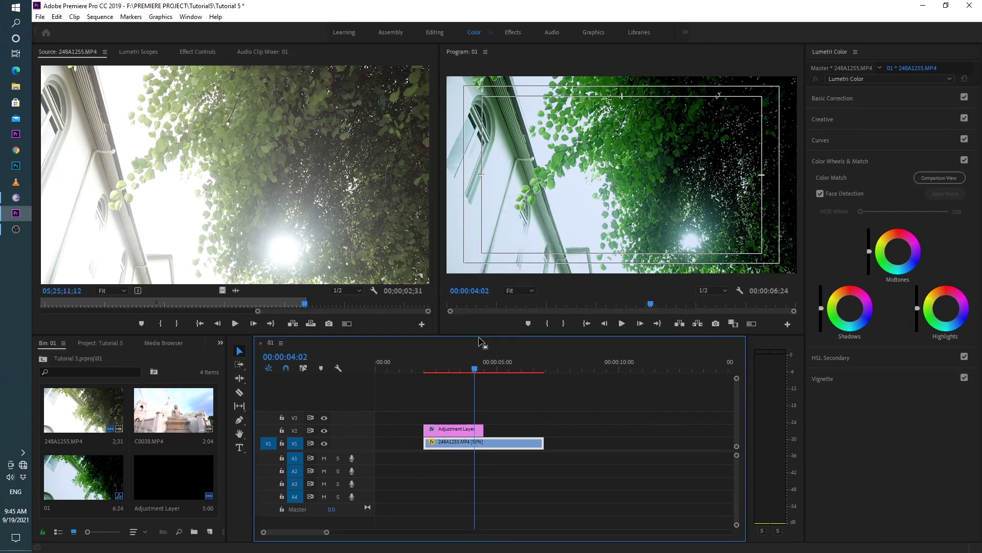
left_click_drag(482, 428, 544, 428)
Mark In and Out points around the slowed clip, ending at 00:00:07:02, and render the sequence previews
left_click_drag(475, 364, 548, 369)
key("i")
key("o")
key("Return")
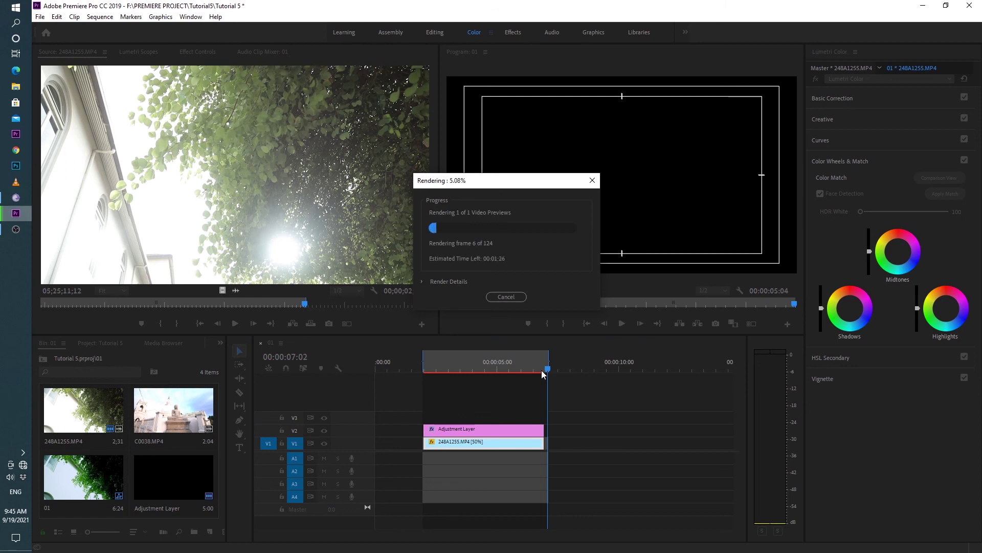